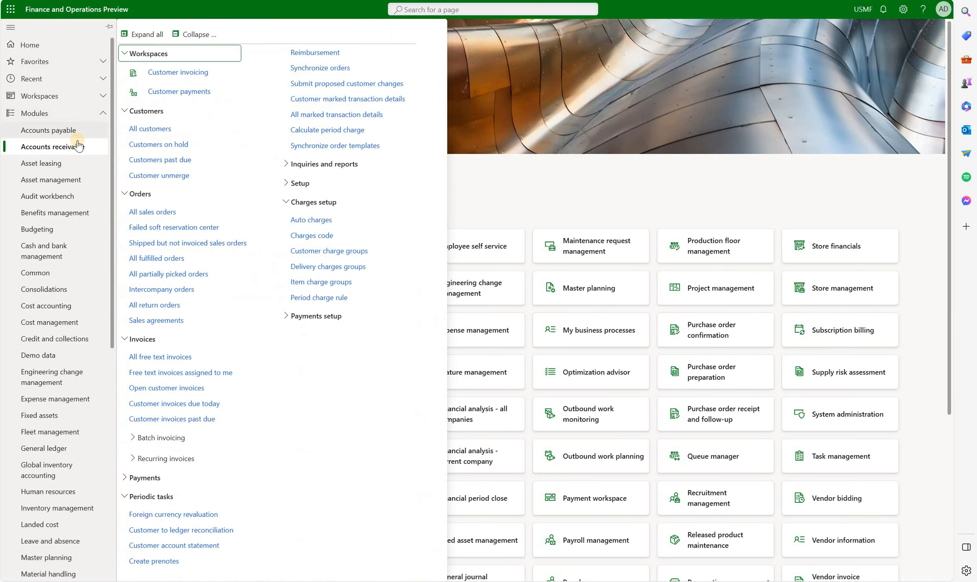
Create a period charge rule named and described Forrest Rule, from invoice date 11/1/2023, with account code Table and Forest Wholesales' customer account as relation.
{"action": "left_click", "coordinate": [340, 300]}
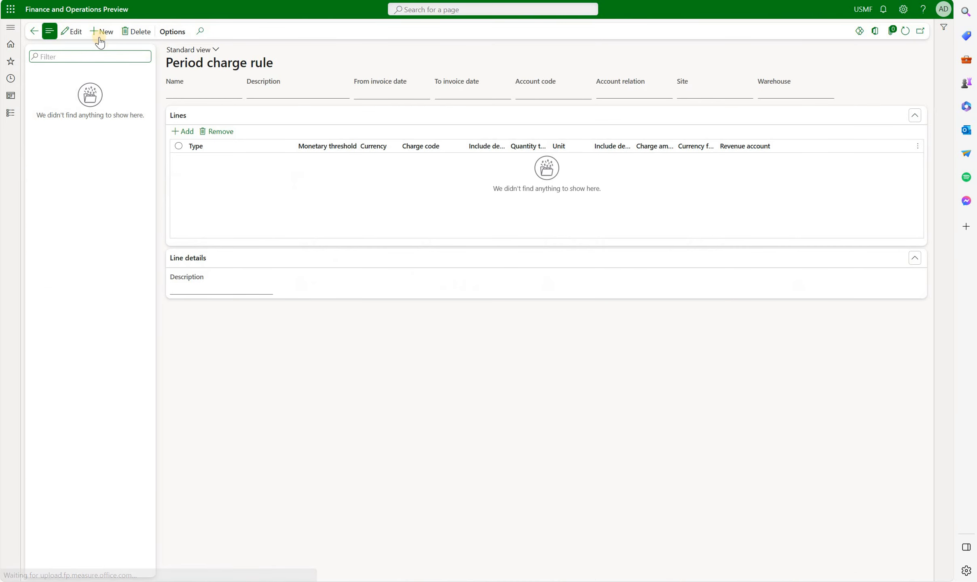
{"action": "left_click", "coordinate": [99, 33]}
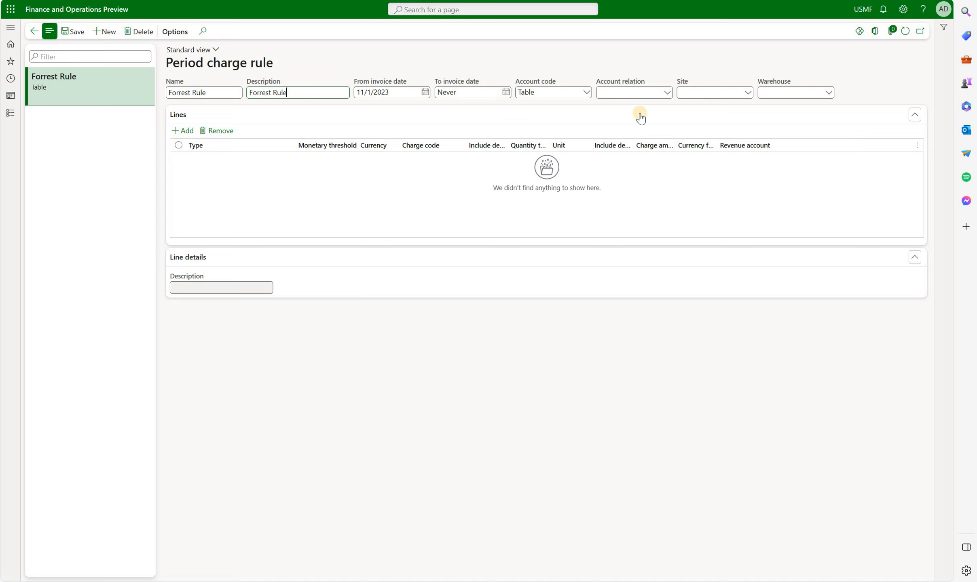
{"action": "left_click", "coordinate": [667, 93]}
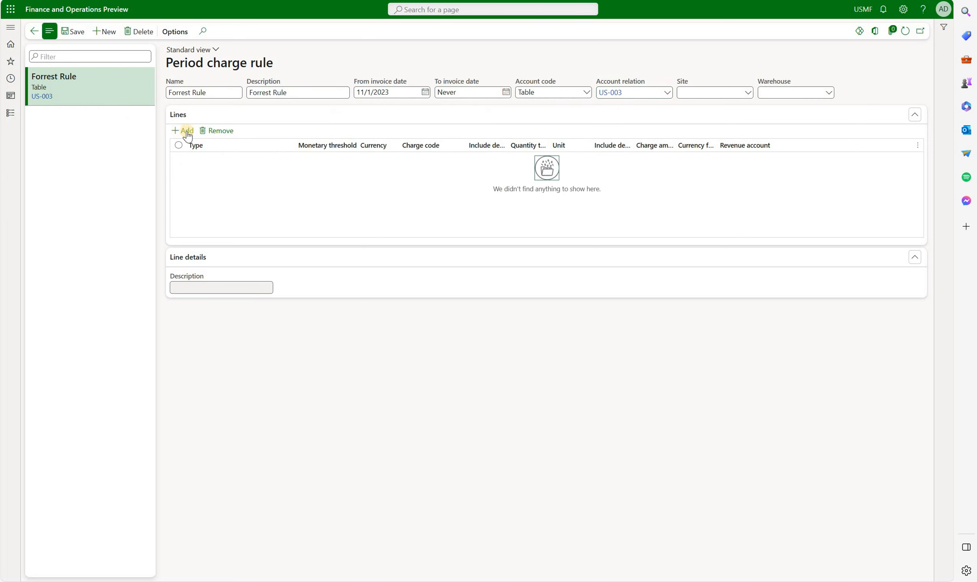
Add a Monetary threshold line to the rule with a threshold of 1,000.00 in USD.
{"action": "left_click", "coordinate": [186, 131]}
{"action": "key", "text": "ctrl+c"}
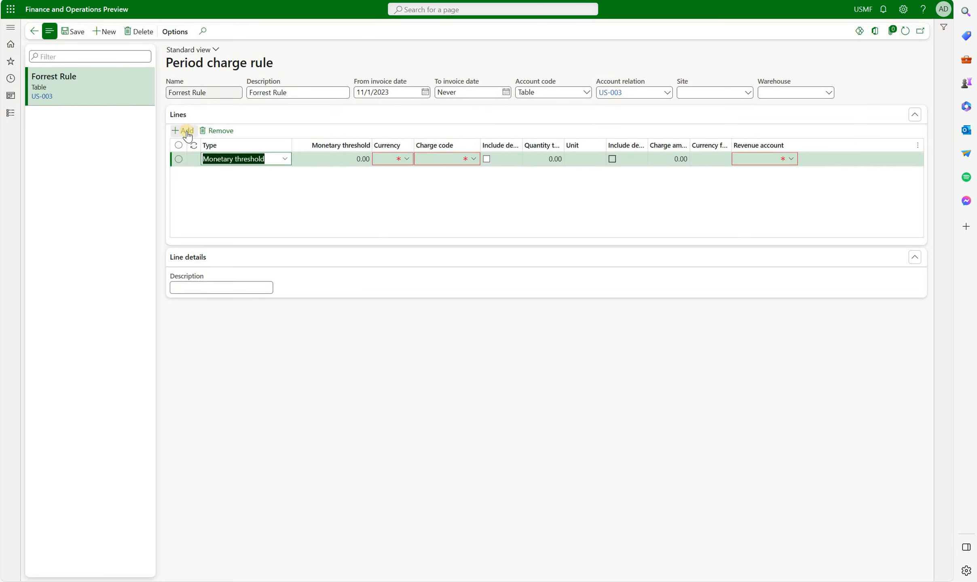
{"action": "left_click", "coordinate": [285, 160]}
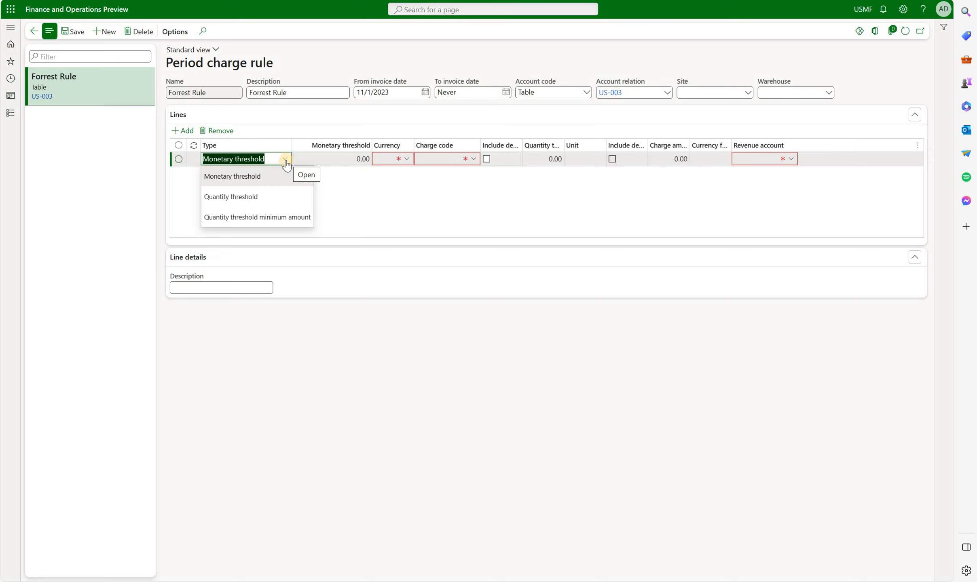
{"action": "left_click", "coordinate": [265, 177]}
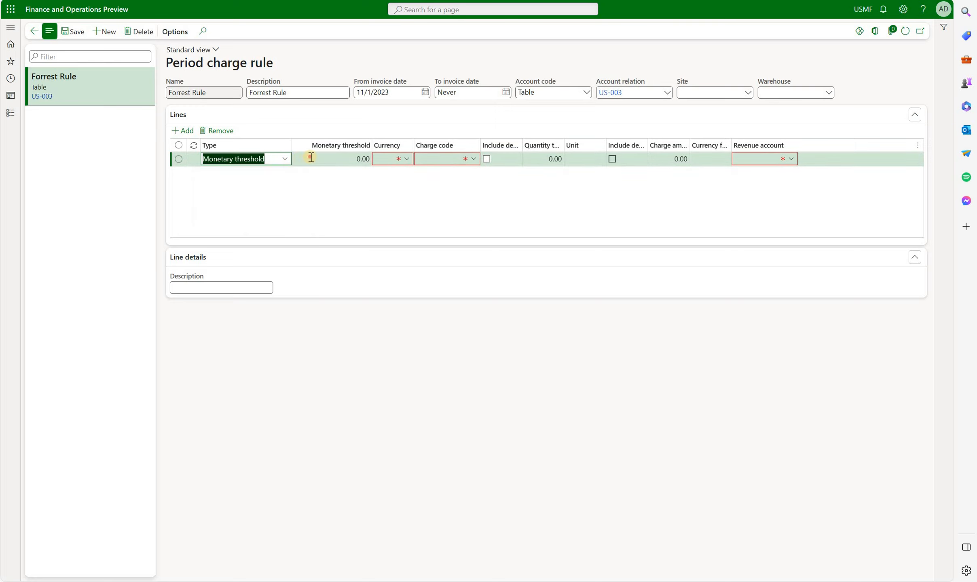
{"action": "key", "text": "Tab"}
{"action": "mouse_move", "coordinate": [226, 279]}
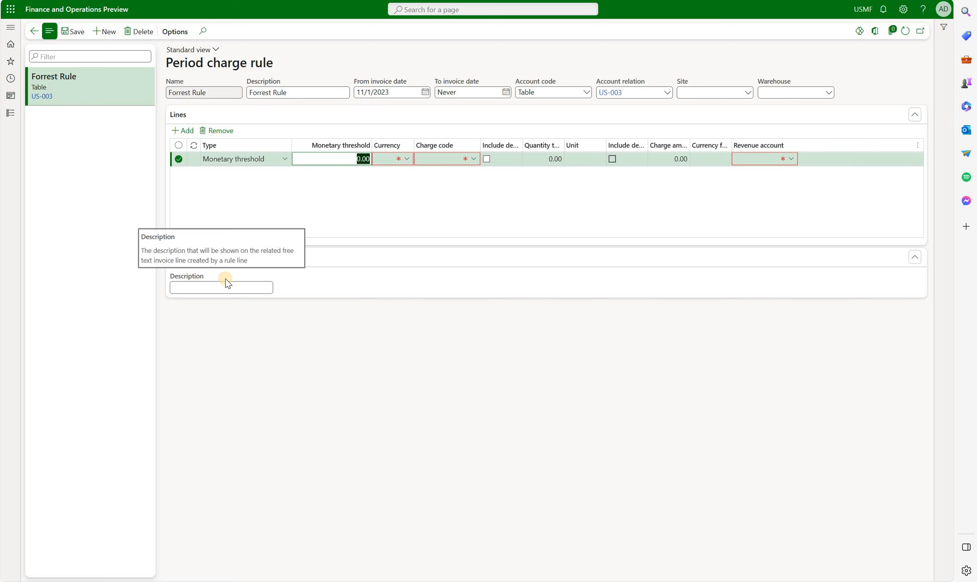
{"action": "type", "text": "1000"}
{"action": "key", "text": "Tab"}
{"action": "type", "text": "USD"}
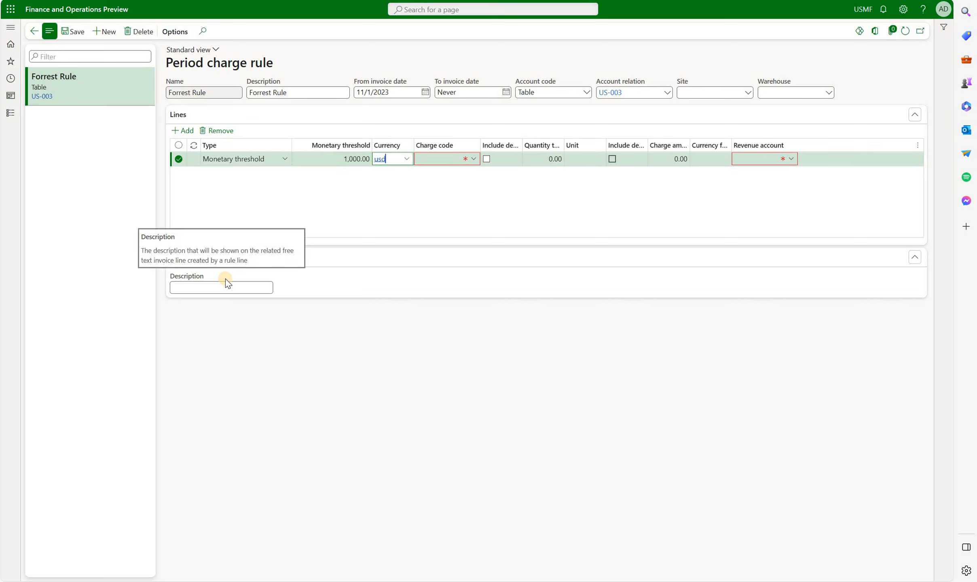
{"action": "key", "text": "Tab"}
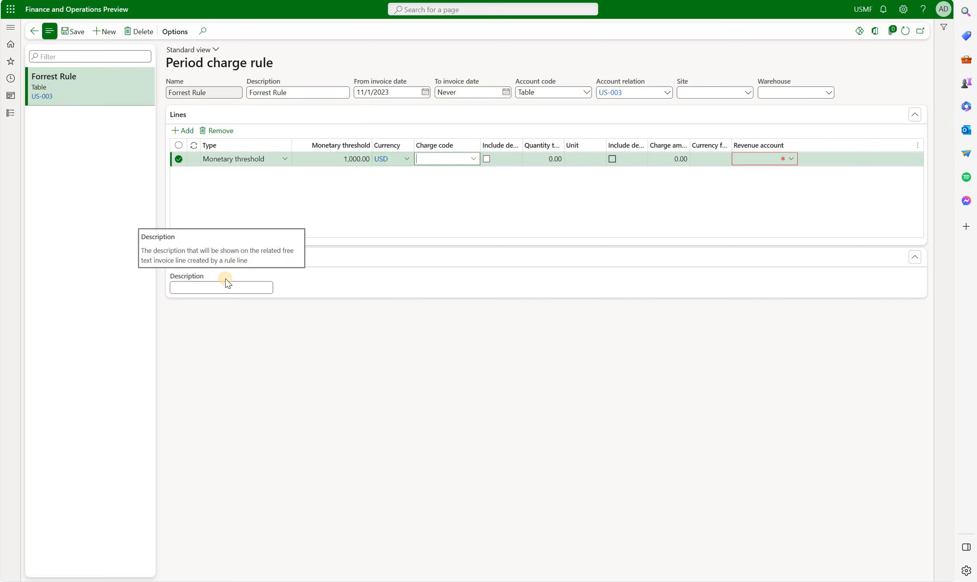
Set the Monetary threshold line's charge code to INSTALL and its revenue account to 411400.
{"action": "left_click", "coordinate": [474, 161]}
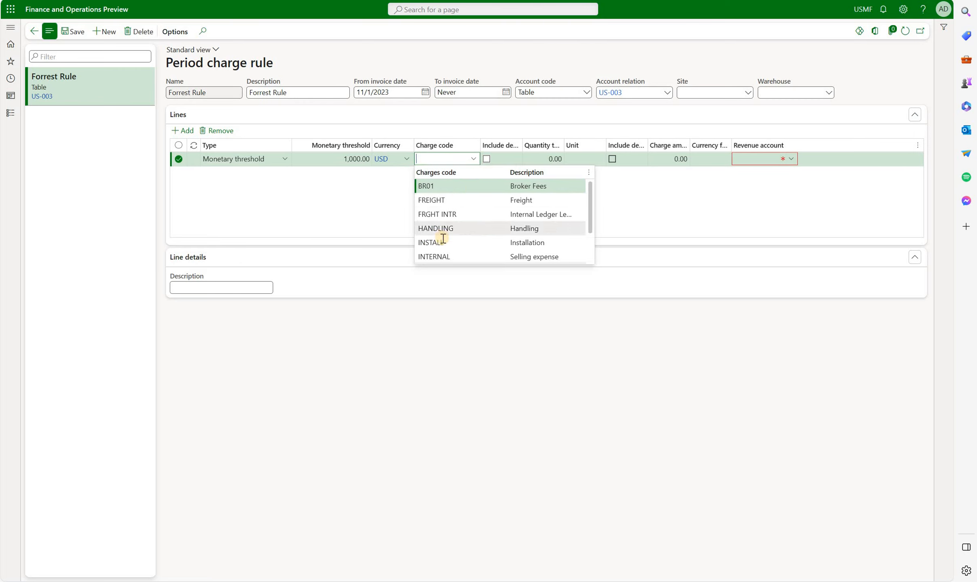
{"action": "left_click", "coordinate": [444, 243]}
{"action": "left_click", "coordinate": [748, 160]}
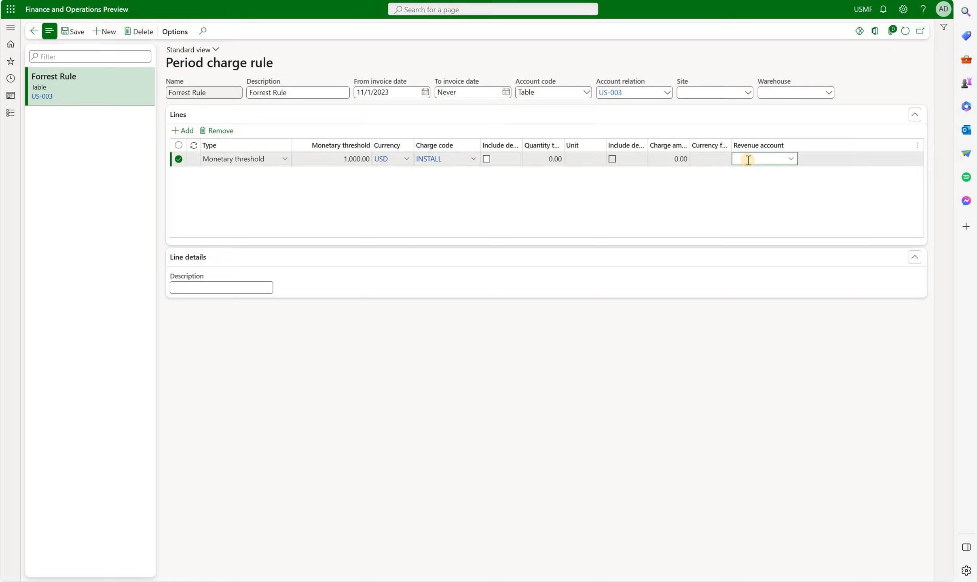
{"action": "type", "text": "411400"}
Copy the line's type name, Monetary threshold, into the description in its line details.
{"action": "left_click", "coordinate": [223, 158]}
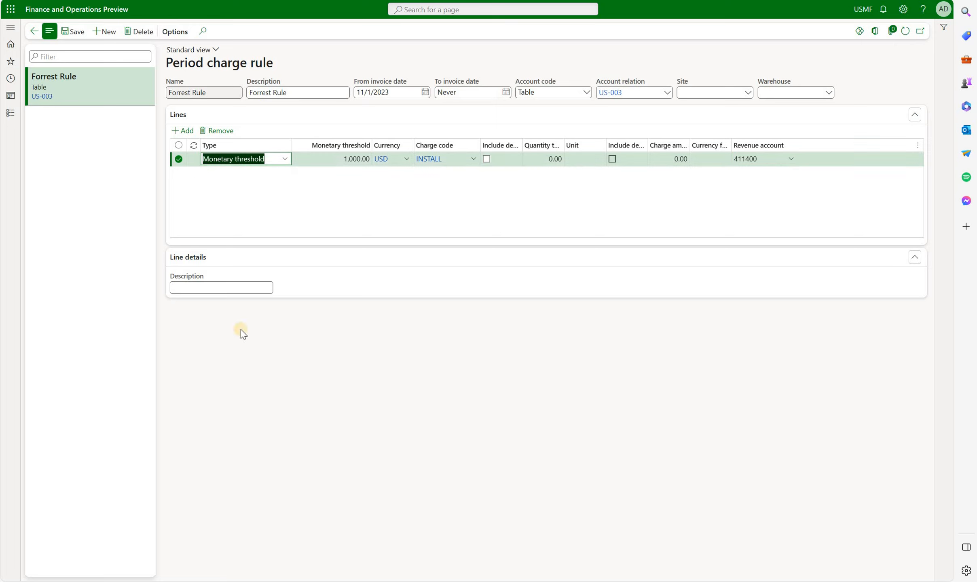
{"action": "left_click", "coordinate": [223, 288]}
{"action": "key", "text": "ctrl+v"}
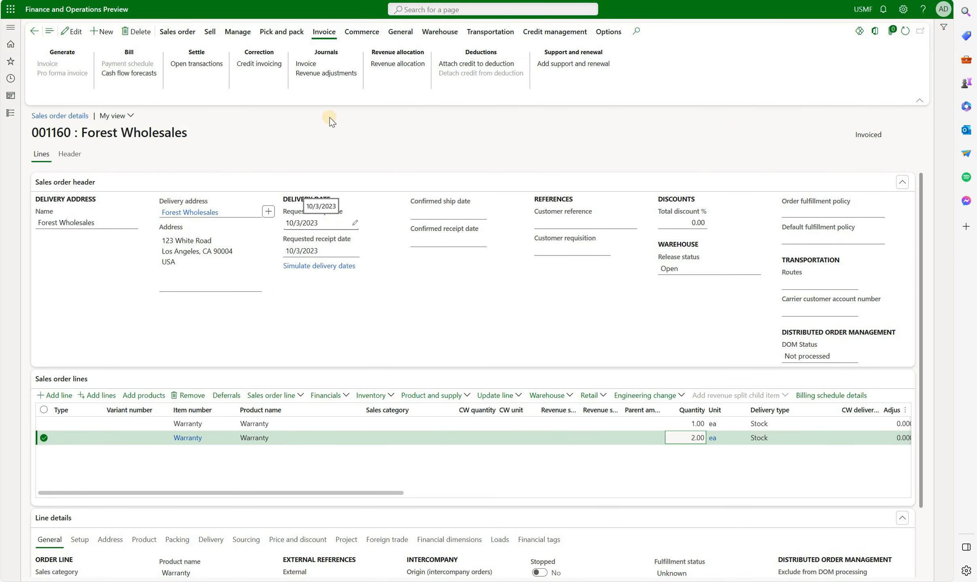
Open the invoice journal of the Forest Wholesales sales order and examine the first invoice's totals.
{"action": "left_click", "coordinate": [321, 64]}
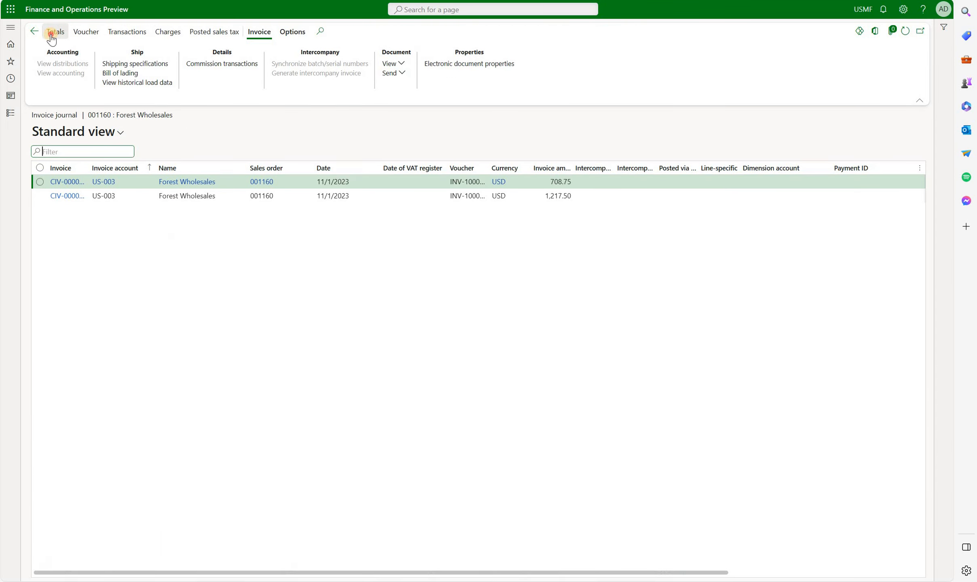
{"action": "left_click", "coordinate": [55, 32]}
{"action": "left_click", "coordinate": [783, 139]}
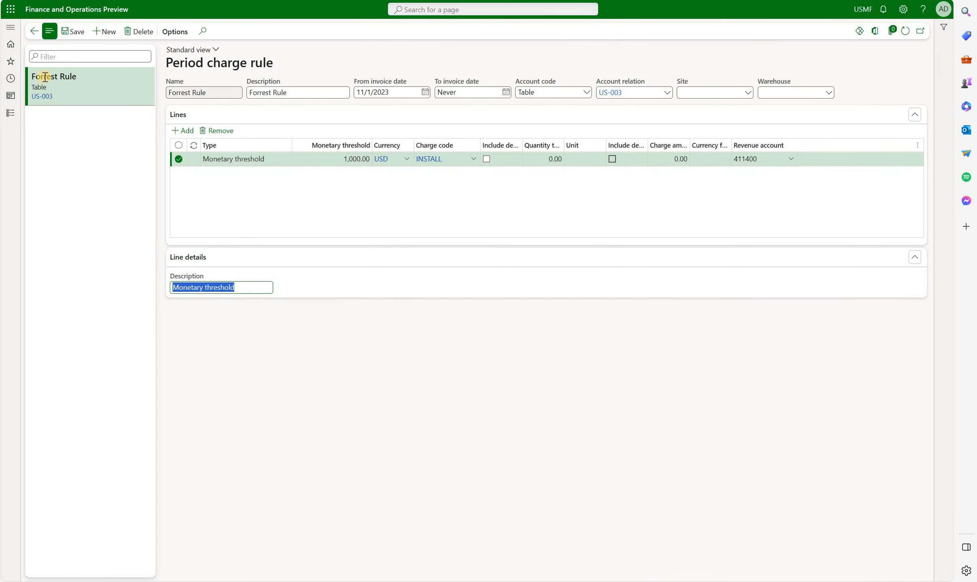
Run Calculate period charge for Forest Wholesales' customer account, from 11/1/2023 to 11/30/2023, with 1 day per free text invoice.
{"action": "left_click", "coordinate": [9, 28]}
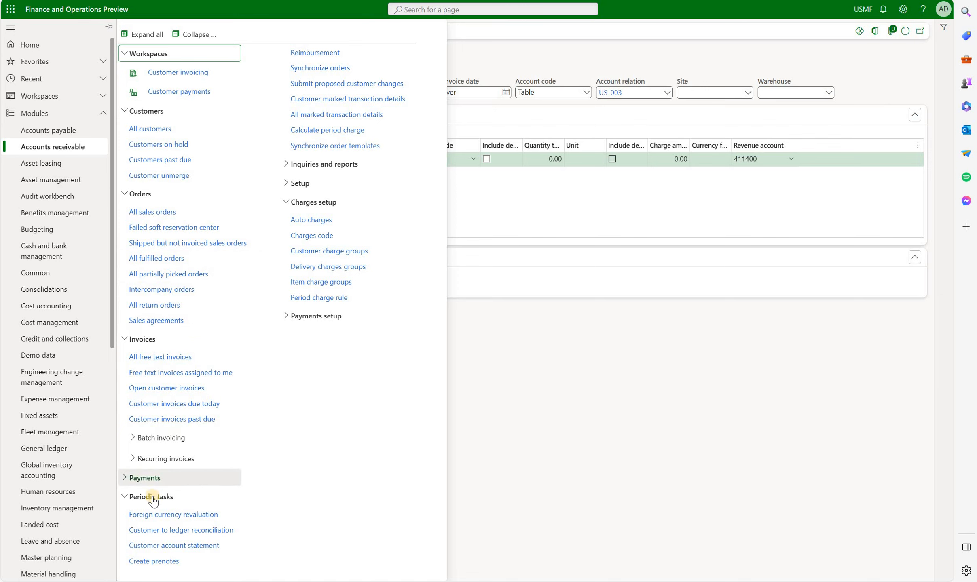
{"action": "left_click", "coordinate": [361, 131]}
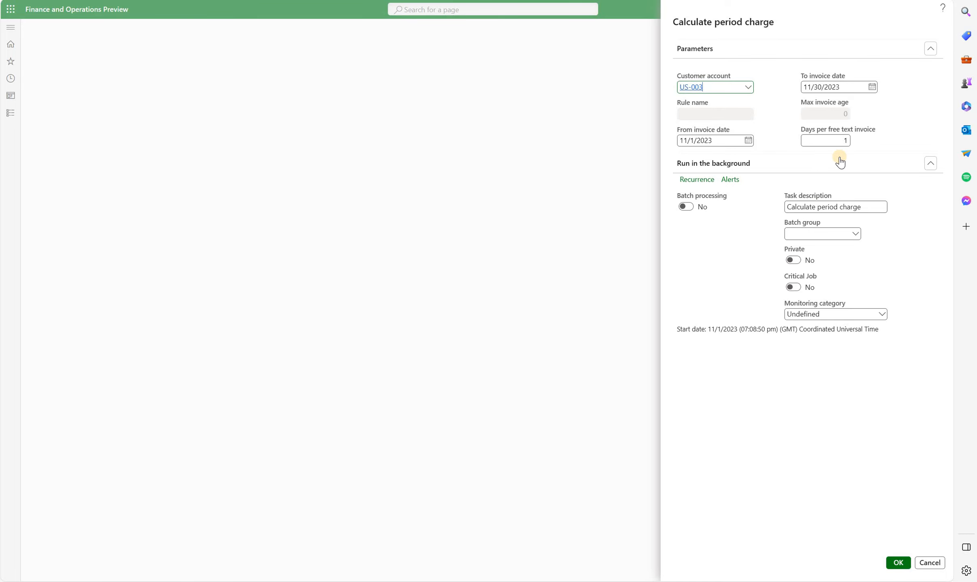
{"action": "left_click", "coordinate": [898, 563]}
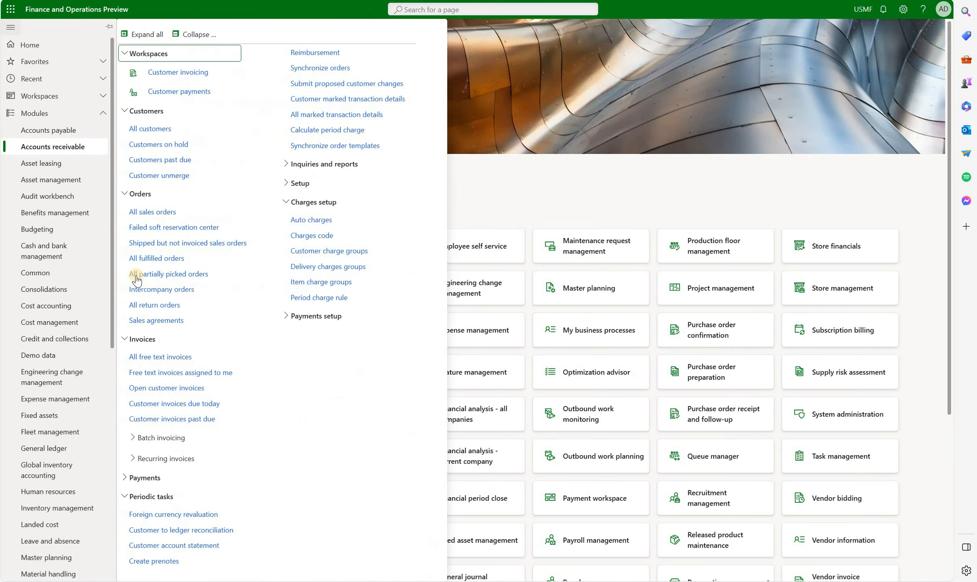
Open the unposted free text invoice for Forest Wholesales and examine its line's description and unit price.
{"action": "left_click", "coordinate": [172, 357]}
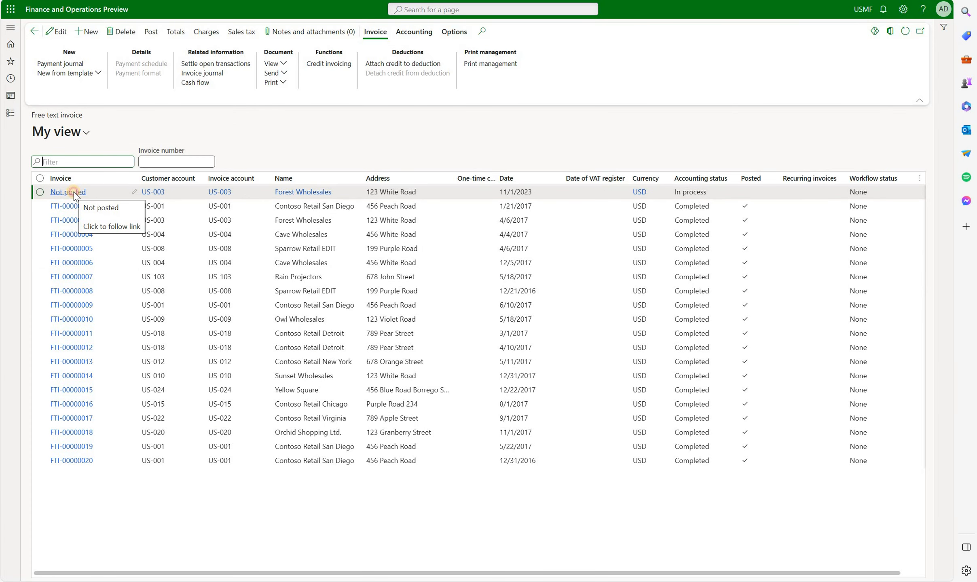
{"action": "left_click", "coordinate": [74, 194]}
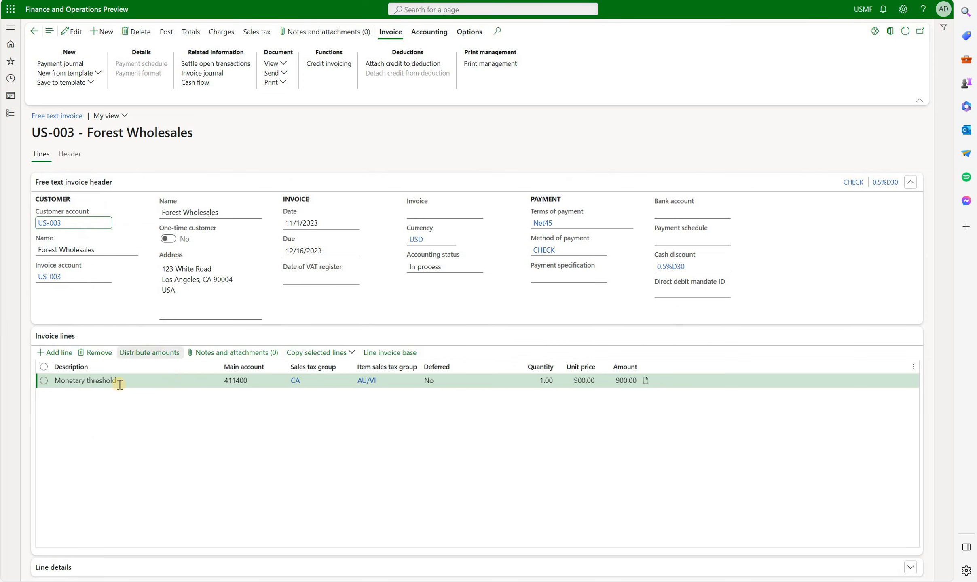
{"action": "left_click", "coordinate": [59, 380]}
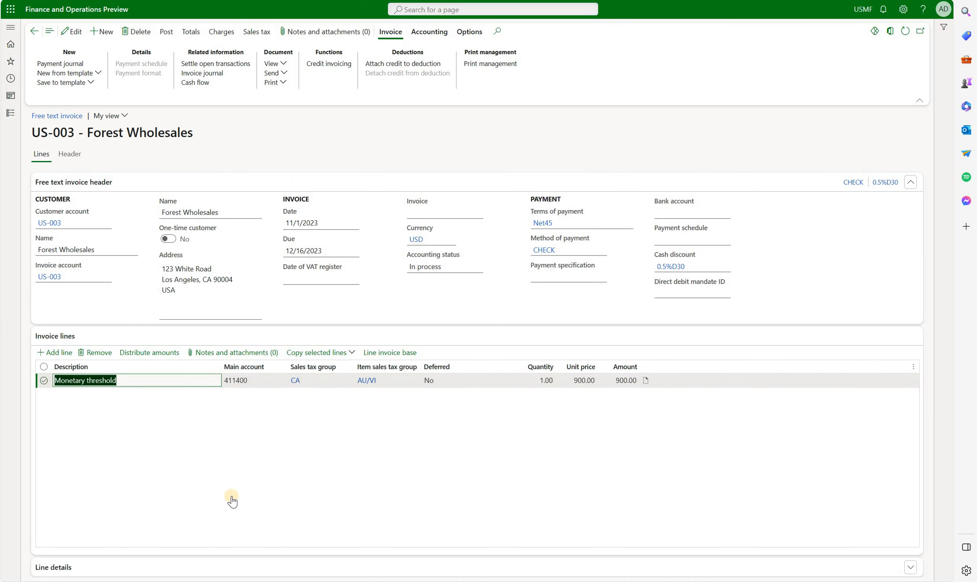
{"action": "left_click_drag", "start_coordinate": [534, 381], "coordinate": [575, 451]}
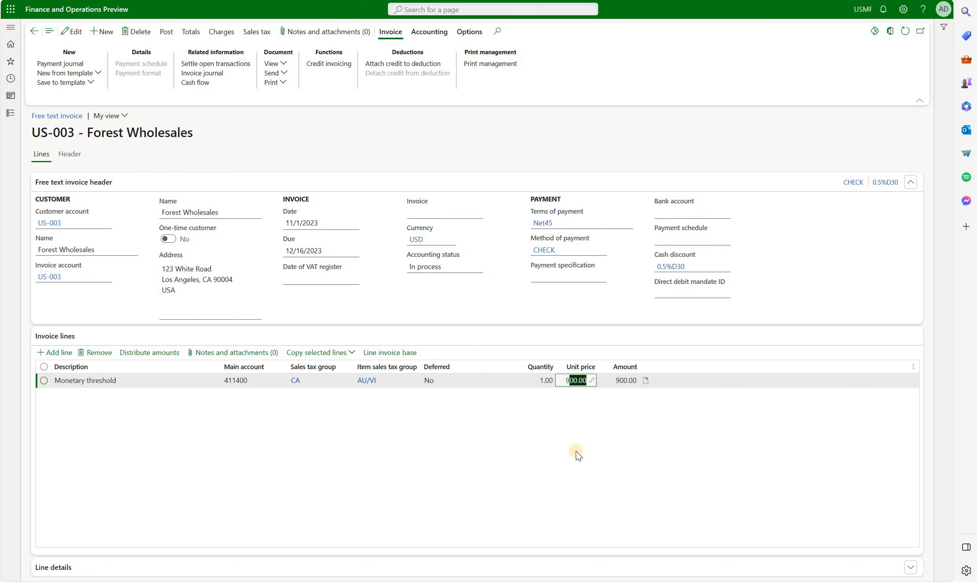
{"action": "left_click", "coordinate": [571, 406]}
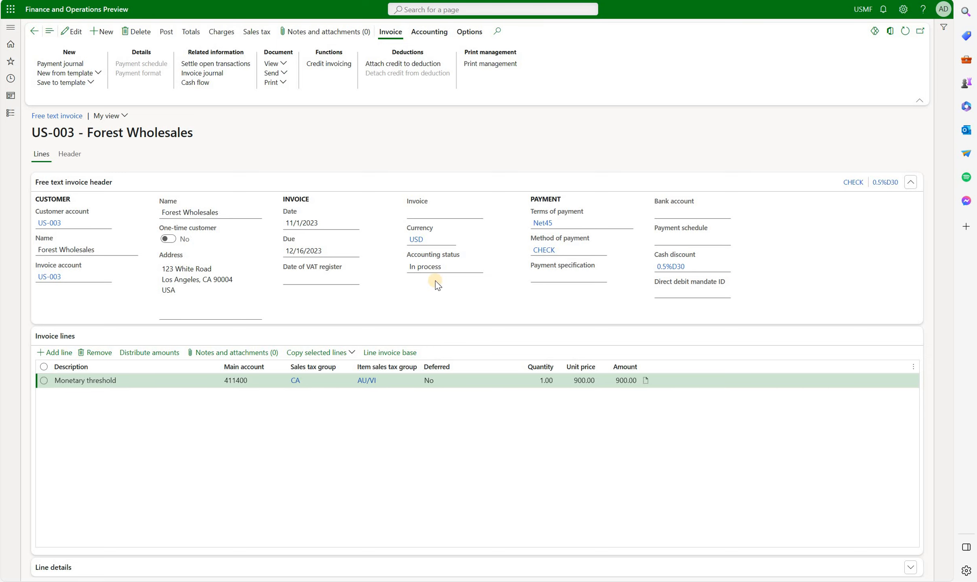
Add a Quantity threshold line to the Forrest Rule period charge rule with a quantity threshold of 3 in unit ea.
{"action": "left_click", "coordinate": [10, 28]}
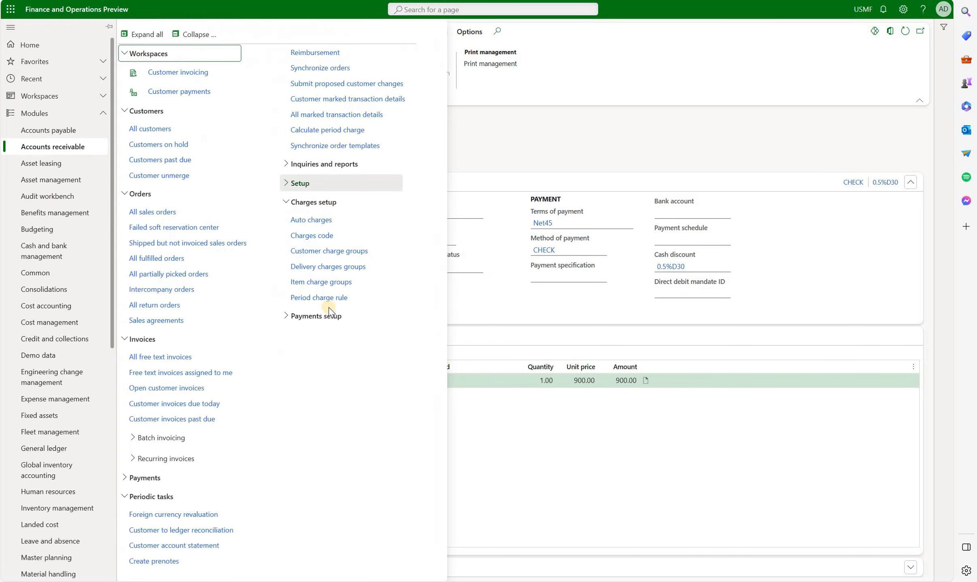
{"action": "left_click", "coordinate": [325, 294]}
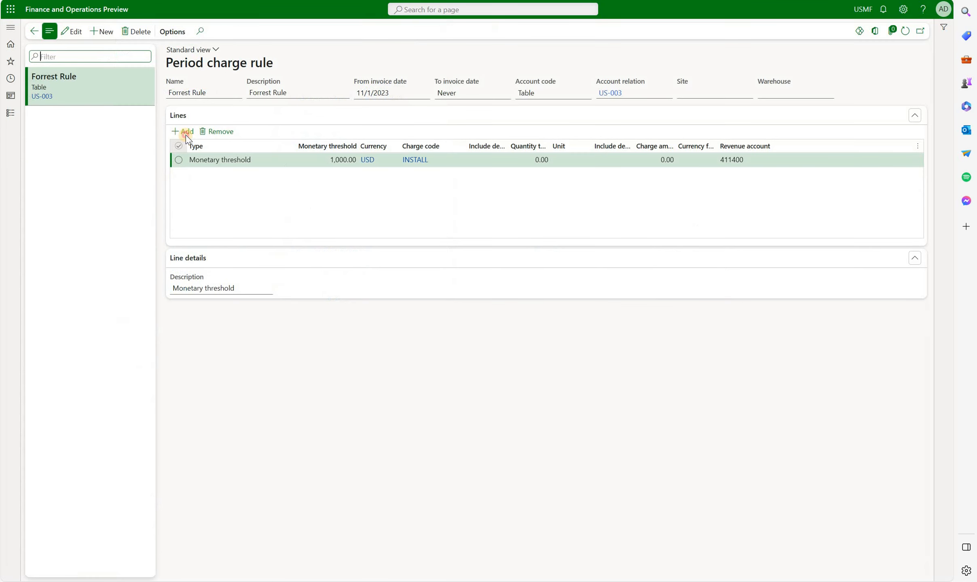
{"action": "left_click", "coordinate": [285, 159]}
{"action": "left_click", "coordinate": [232, 190]}
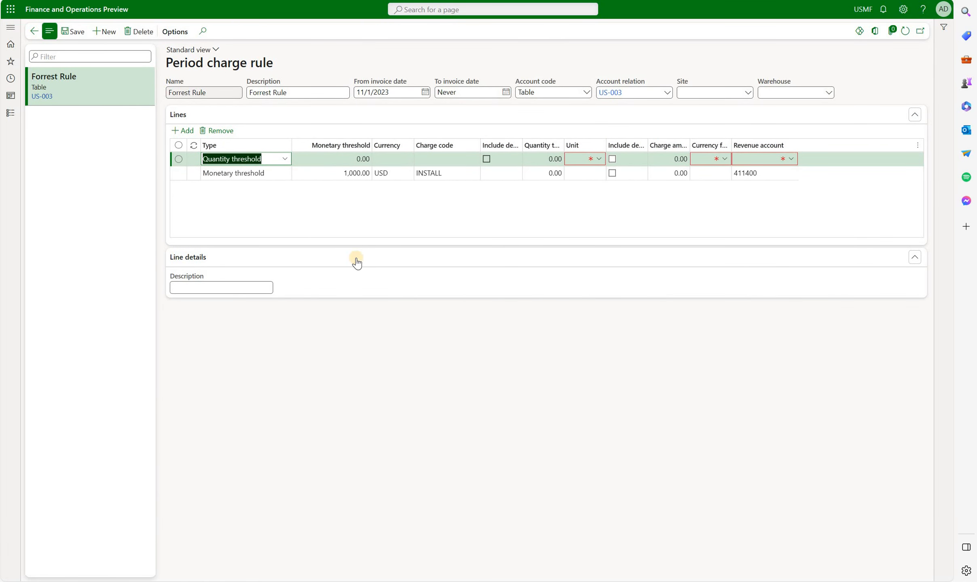
{"action": "left_click", "coordinate": [556, 158]}
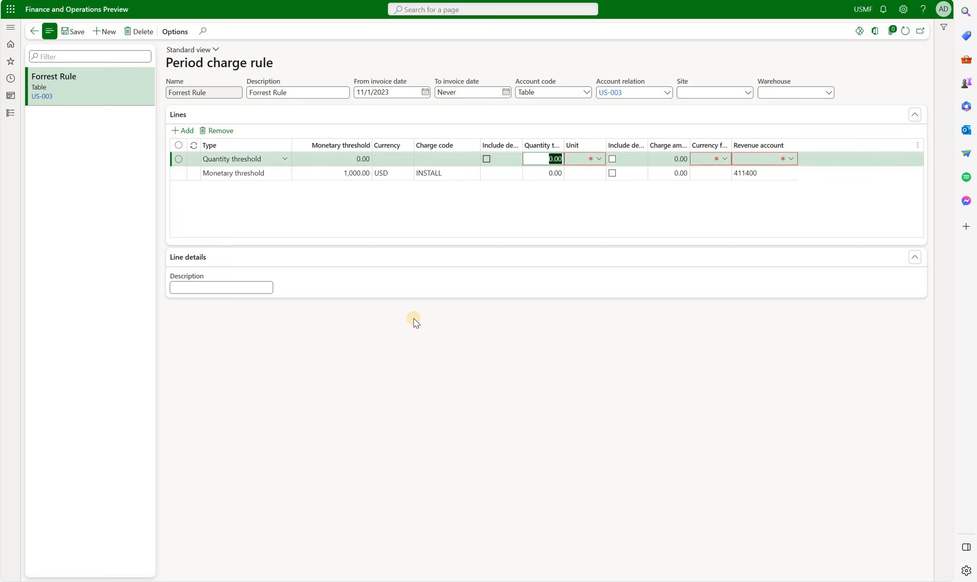
{"action": "type", "text": "3"}
{"action": "key", "text": "Tab"}
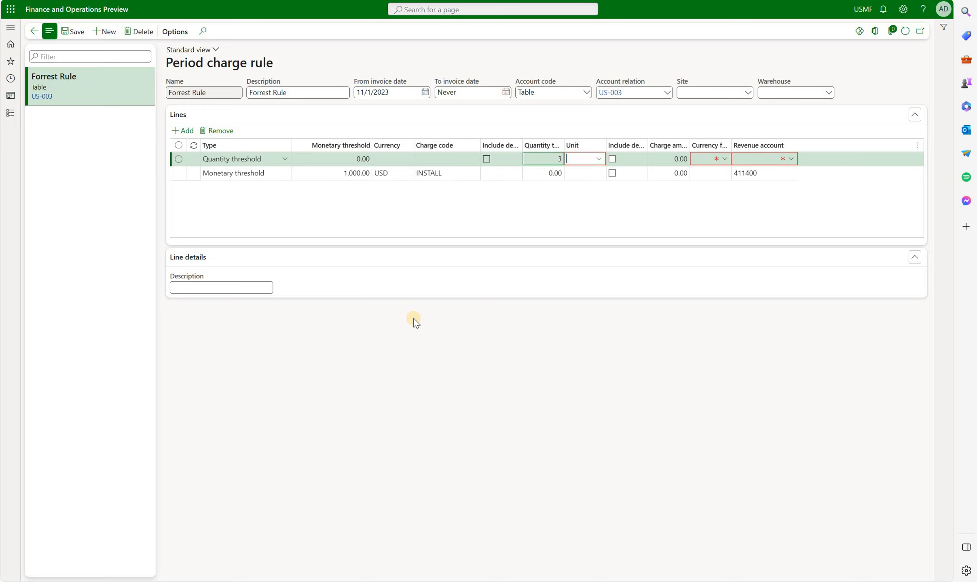
{"action": "type", "text": "ea"}
{"action": "key", "text": "Tab"}
{"action": "key", "text": "Tab"}
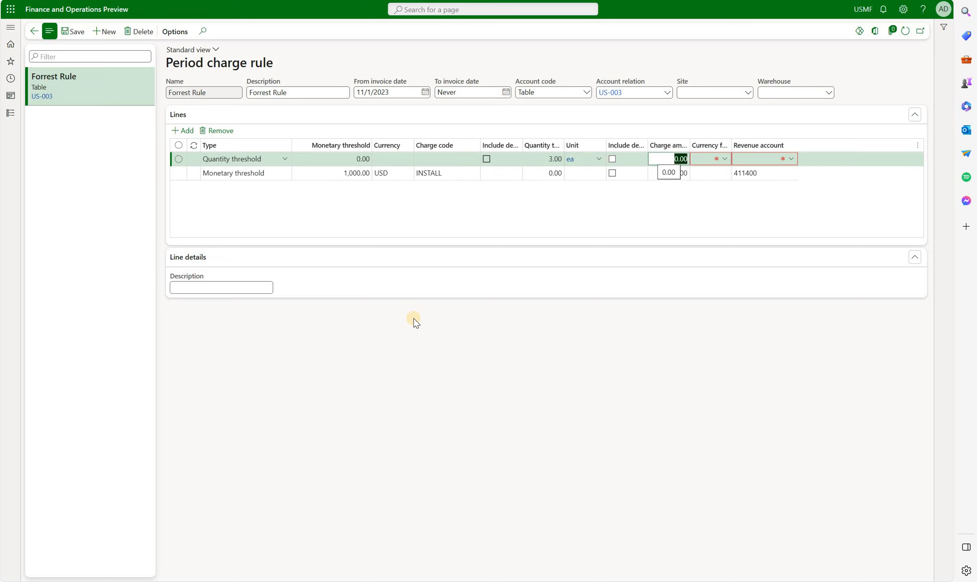
Set the Quantity threshold line's charge amount to 5 in USD and its revenue account to 411400.
{"action": "type", "text": "5"}
{"action": "key", "text": "Tab"}
{"action": "type", "text": "USD"}
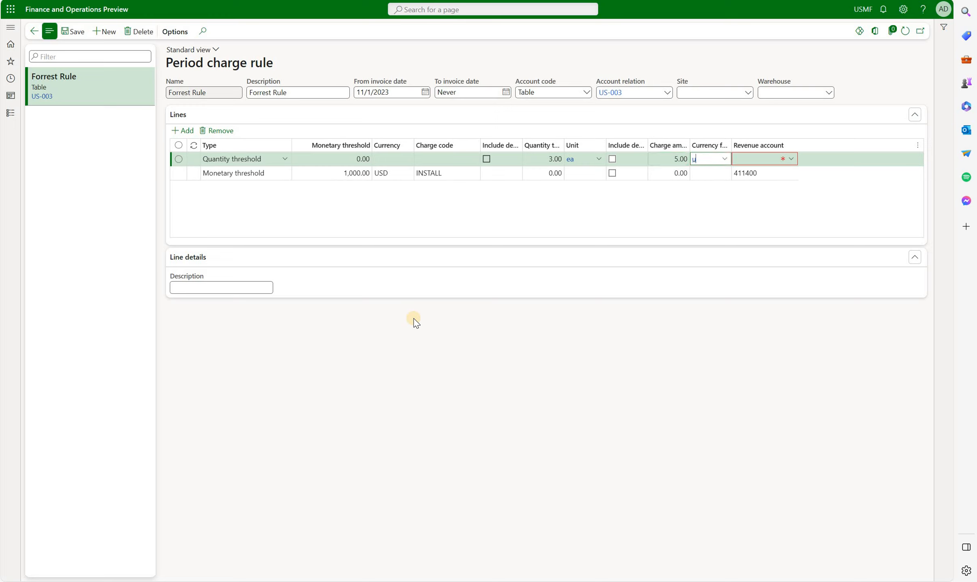
{"action": "key", "text": "Tab"}
{"action": "type", "text": "411"}
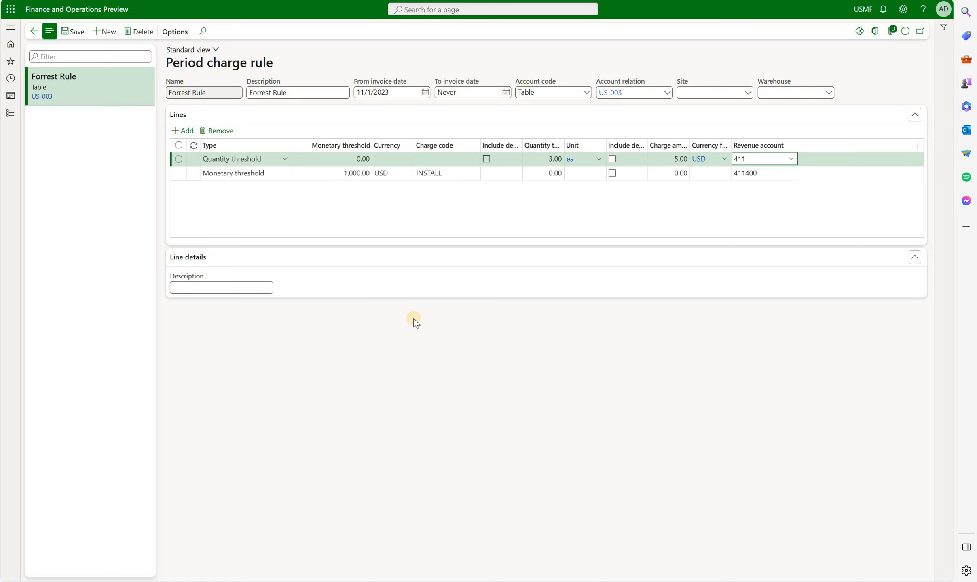
{"action": "type", "text": "400"}
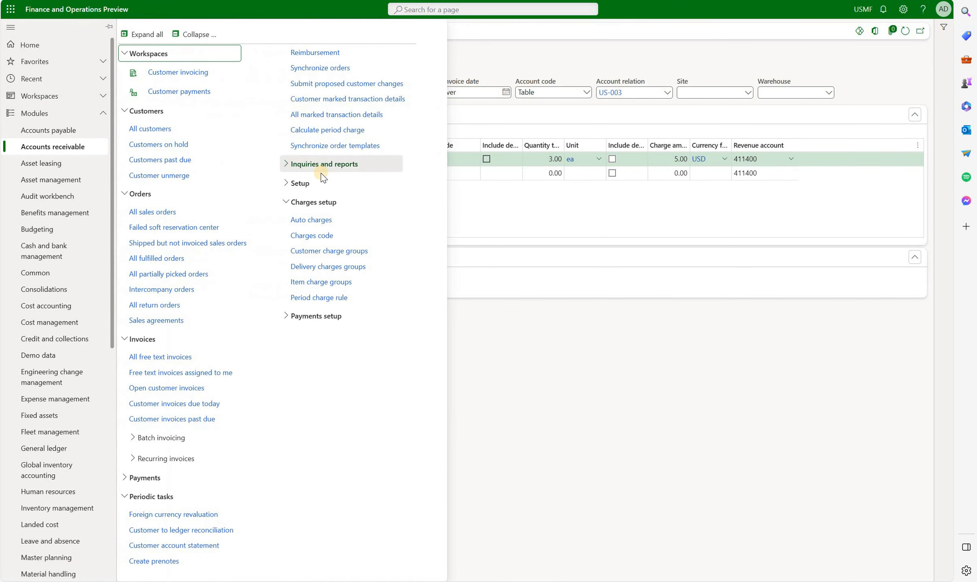
Run the period charge calculation with the extended rule and open the list of all free text invoices.
{"action": "left_click", "coordinate": [327, 130]}
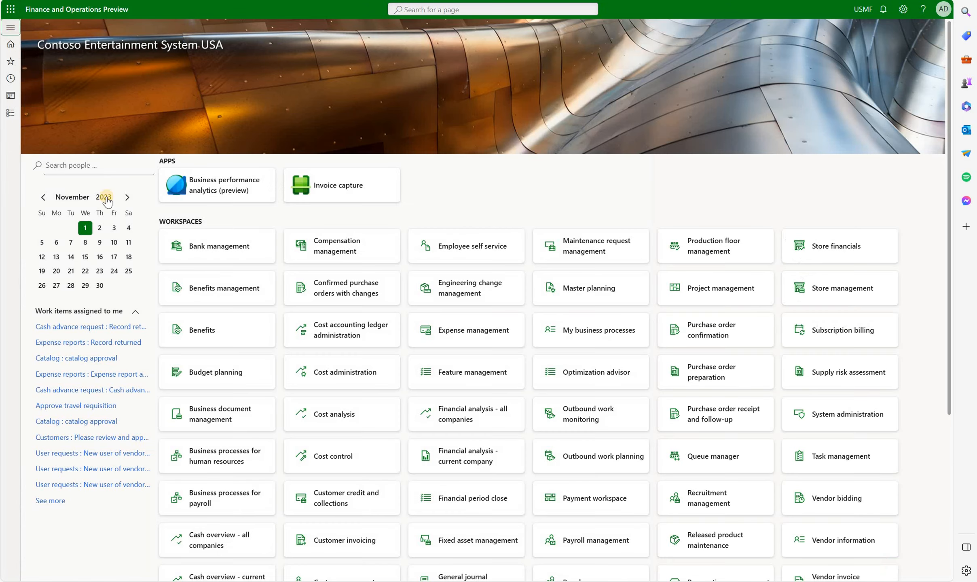
{"action": "left_click", "coordinate": [10, 27]}
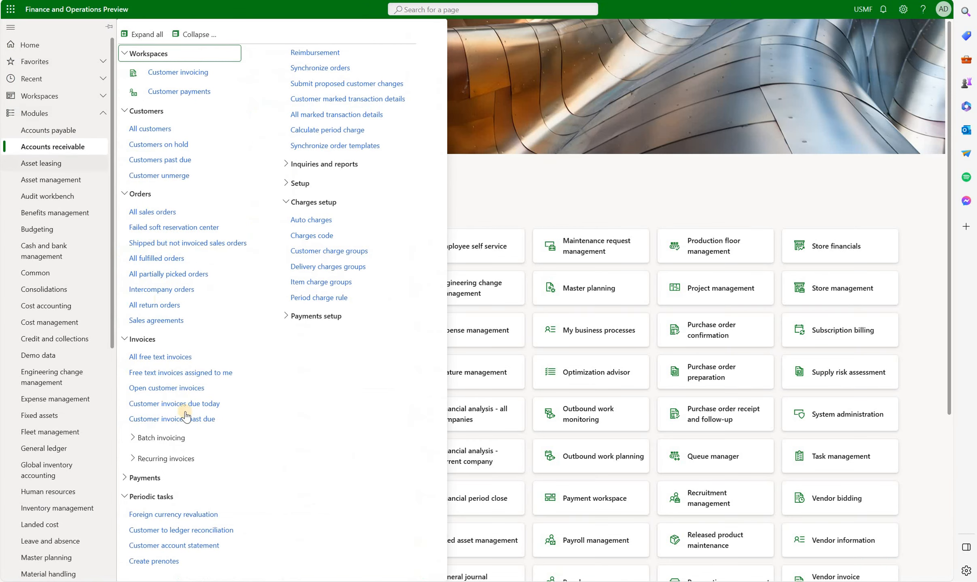
{"action": "left_click", "coordinate": [194, 355]}
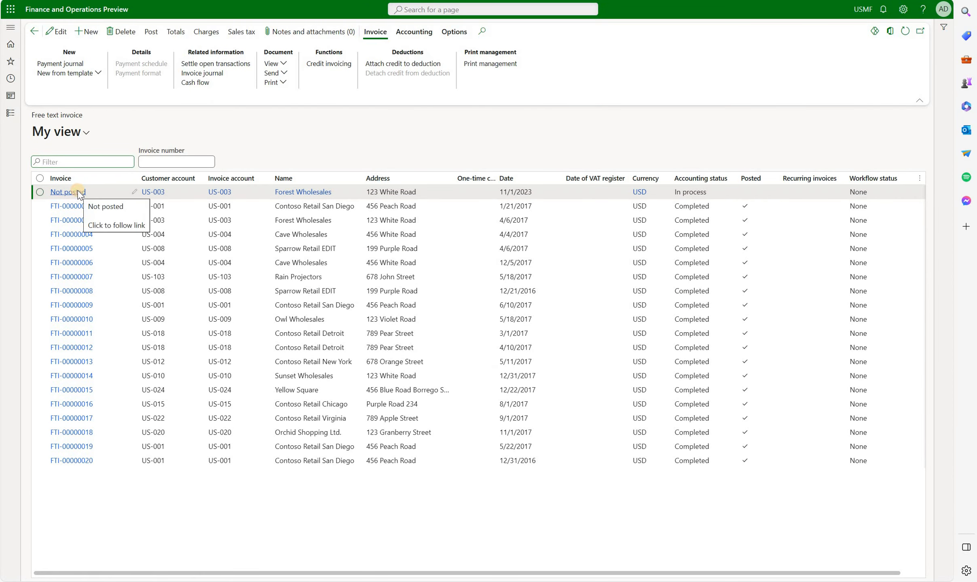
Open the unposted free text invoice for Forest Wholesales, check its invoice line, and return to the invoice list.
{"action": "left_click", "coordinate": [77, 192]}
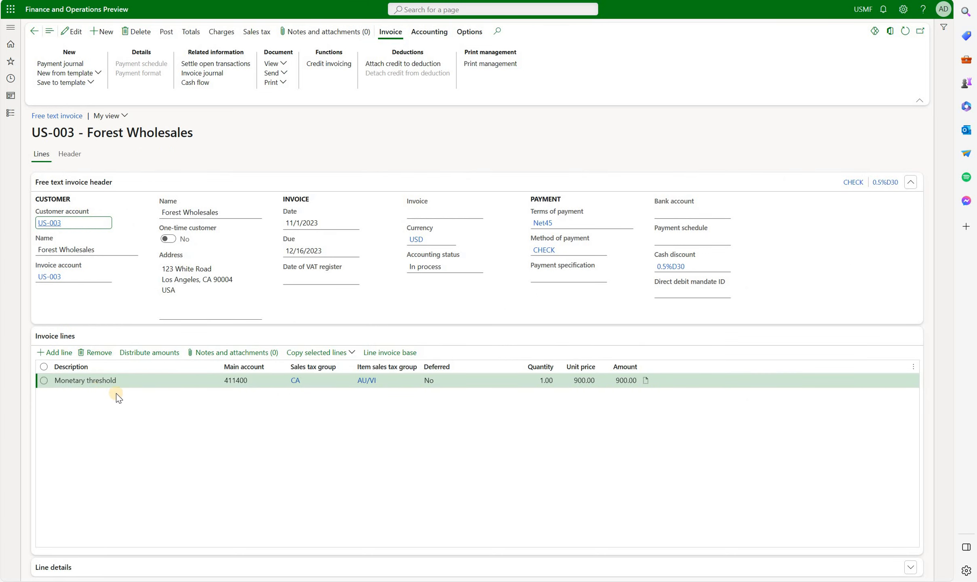
{"action": "left_click", "coordinate": [35, 31]}
Set the quantity threshold of the Quantity threshold line in the Forrest Rule period charge rule to 5.
{"action": "left_click", "coordinate": [10, 28]}
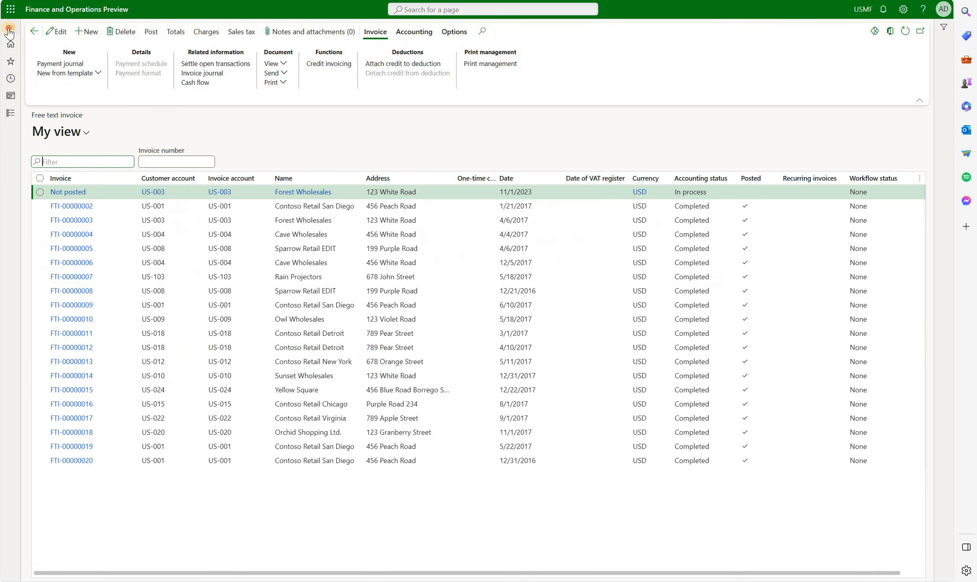
{"action": "left_click", "coordinate": [334, 297]}
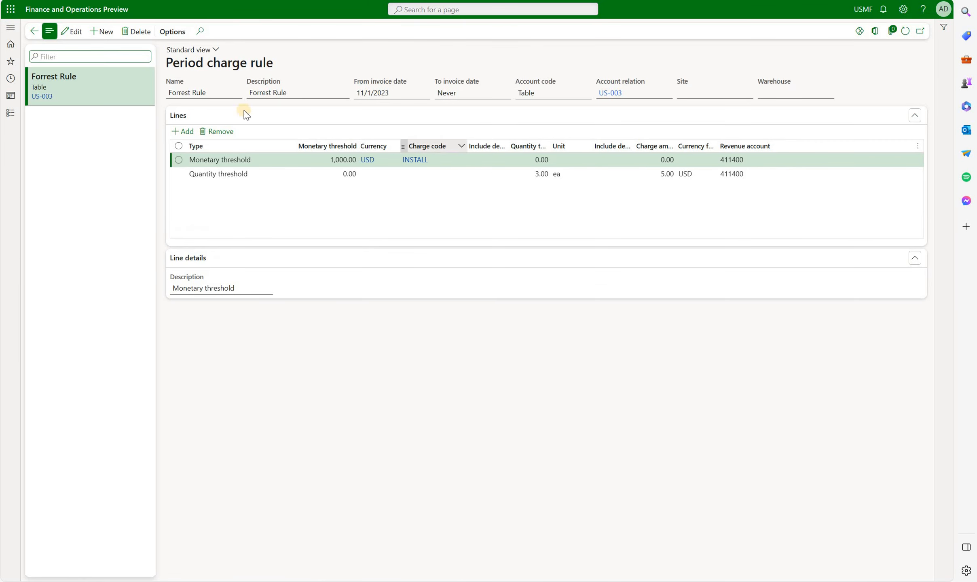
{"action": "left_click", "coordinate": [83, 33]}
{"action": "left_click", "coordinate": [542, 173]}
{"action": "type", "text": "5"}
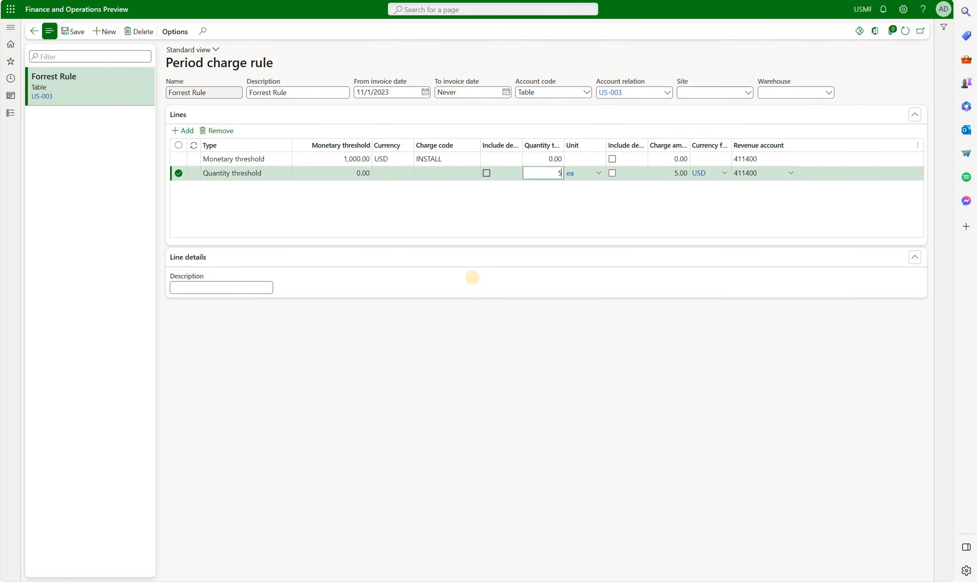
{"action": "key", "text": "Tab"}
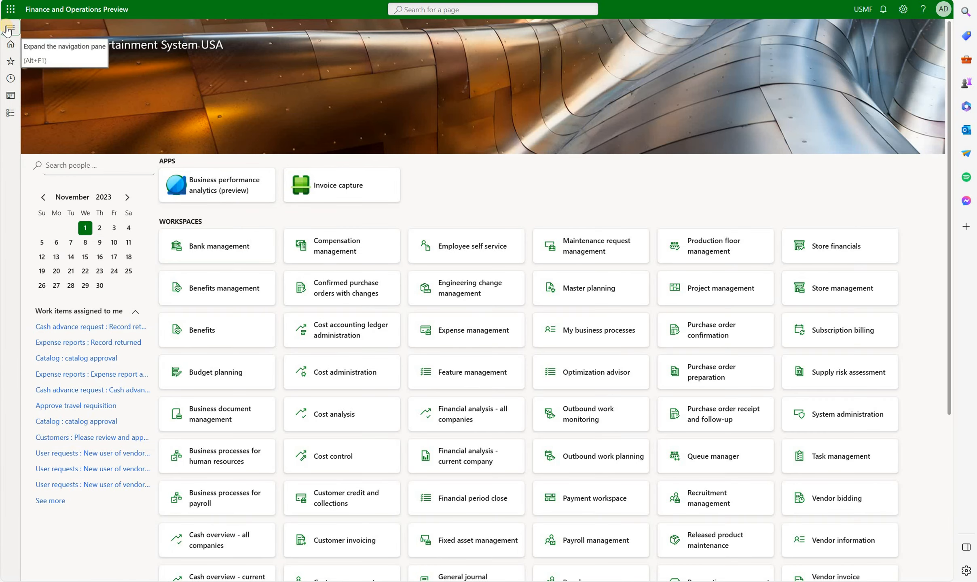
Open the second unposted free text invoice for Forest Wholesales and examine its line's quantity and amount.
{"action": "left_click", "coordinate": [7, 30]}
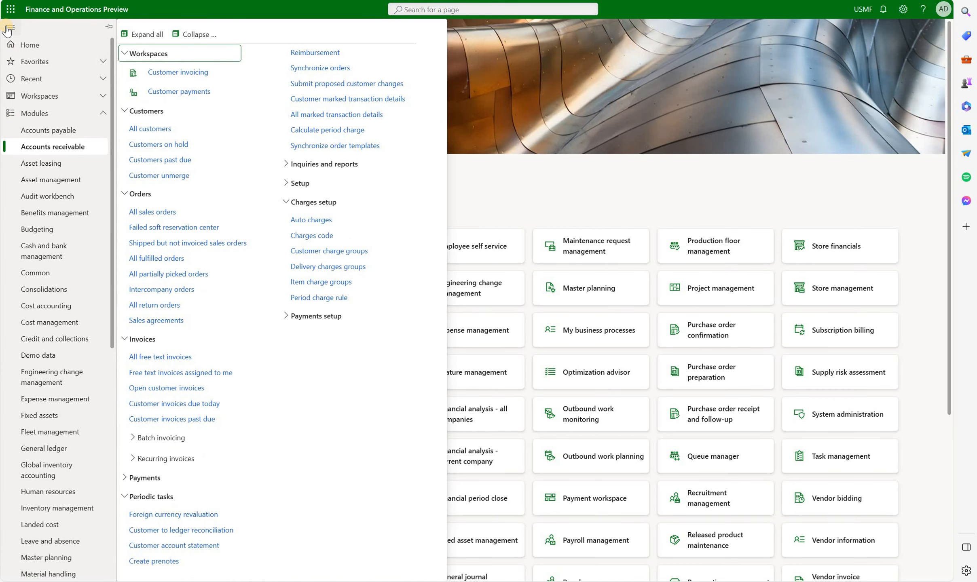
{"action": "left_click", "coordinate": [166, 362]}
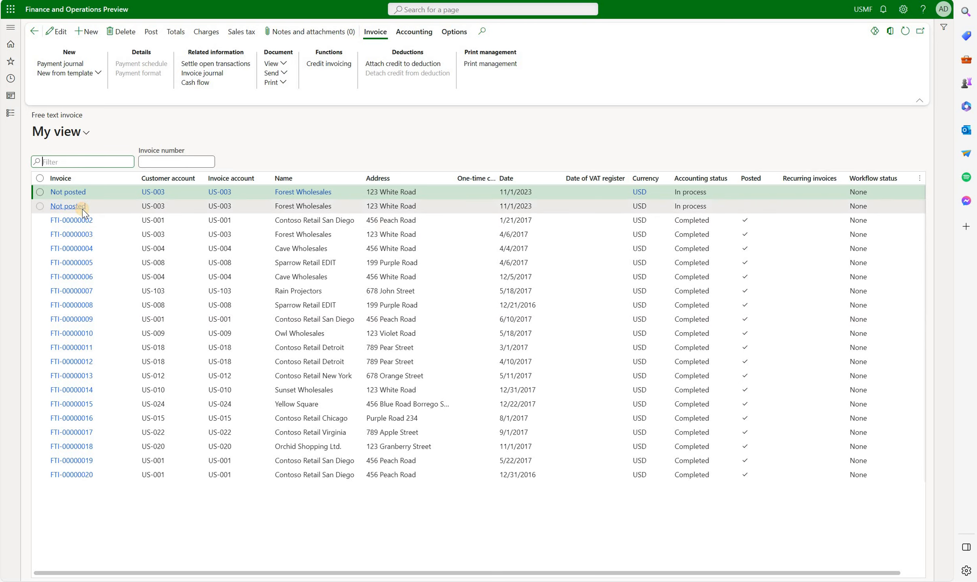
{"action": "left_click", "coordinate": [83, 209]}
{"action": "left_click", "coordinate": [543, 382]}
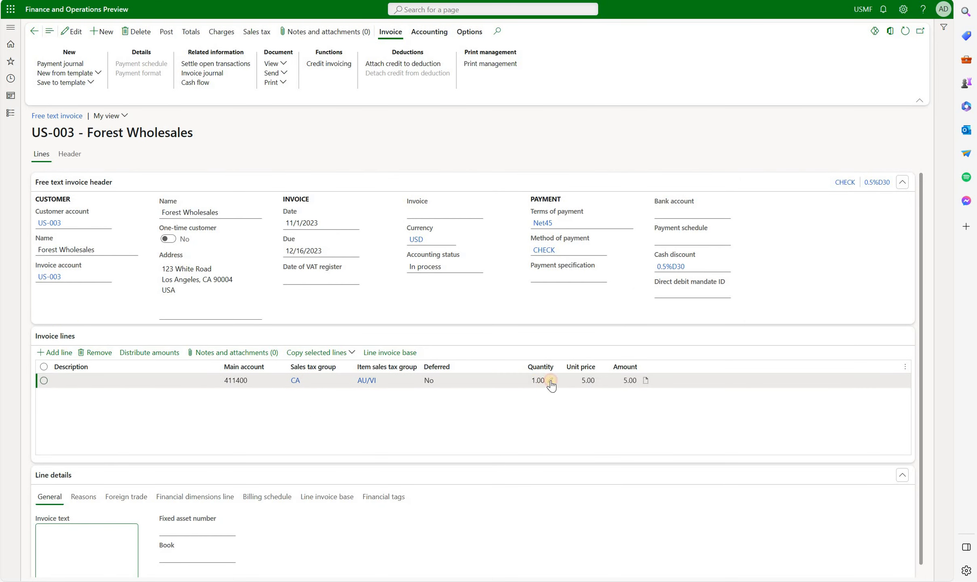
{"action": "left_click", "coordinate": [590, 396]}
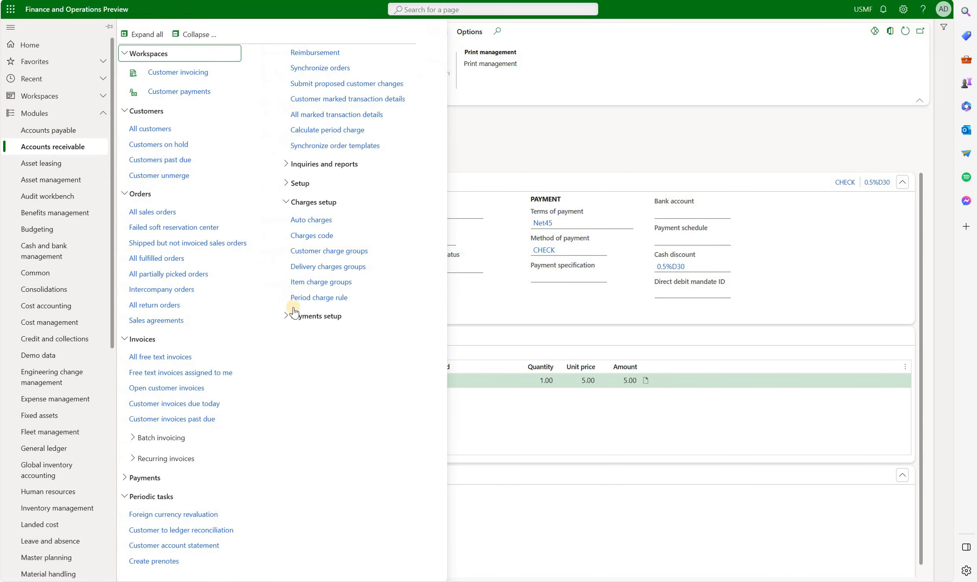
Add a Quantity threshold minimum amount line to the Forrest Rule period charge rule.
{"action": "left_click", "coordinate": [307, 301]}
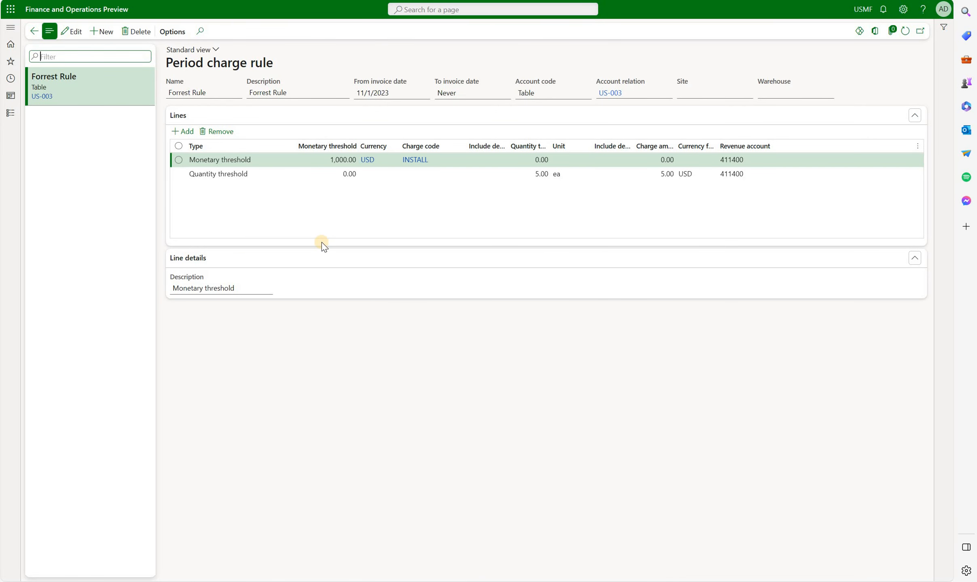
{"action": "left_click", "coordinate": [182, 131]}
{"action": "left_click", "coordinate": [284, 158]}
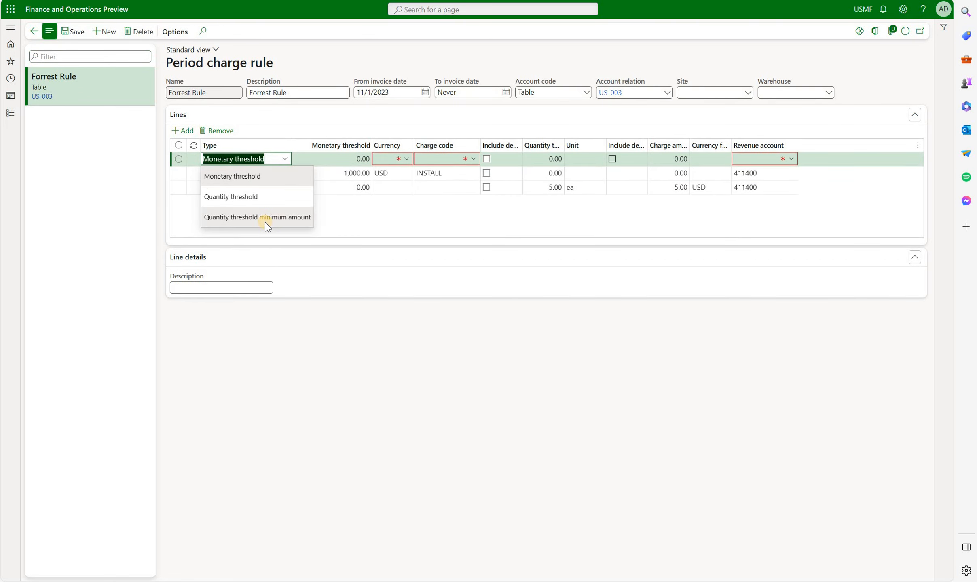
{"action": "left_click", "coordinate": [265, 218]}
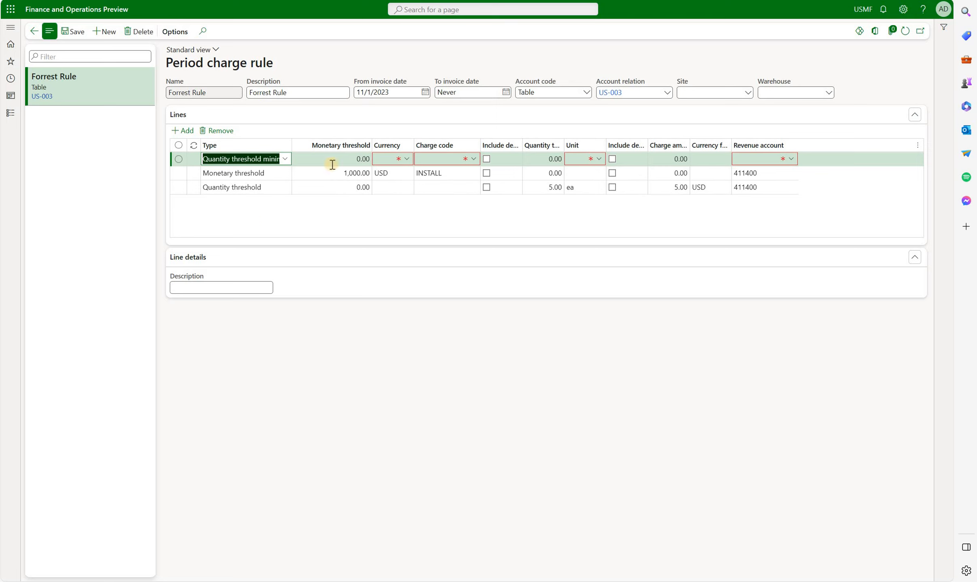
{"action": "key", "text": "Tab"}
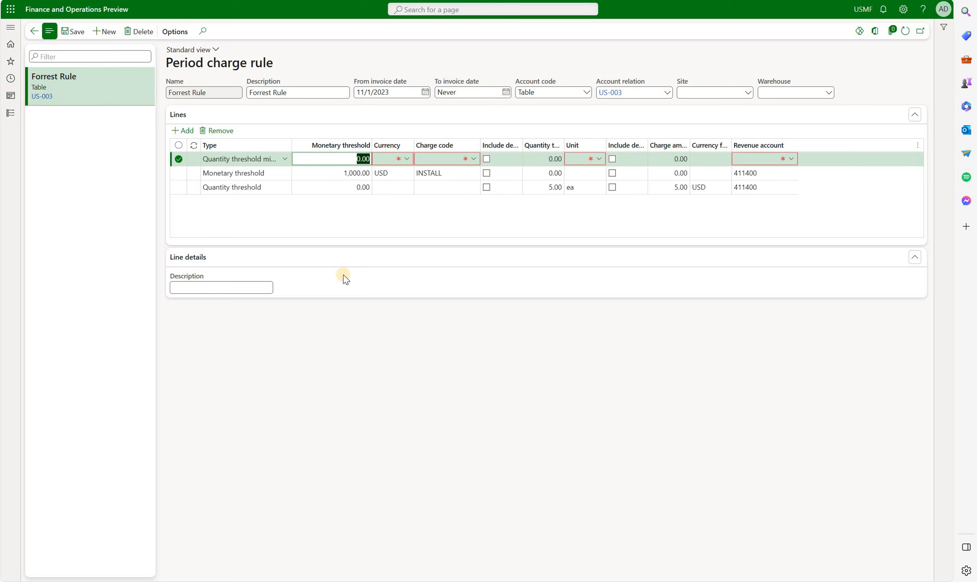
Set the new minimum amount line's monetary threshold to 500 in USD and its charge code to INSTALL.
{"action": "type", "text": "500"}
{"action": "key", "text": "Tab"}
{"action": "type", "text": "usd"}
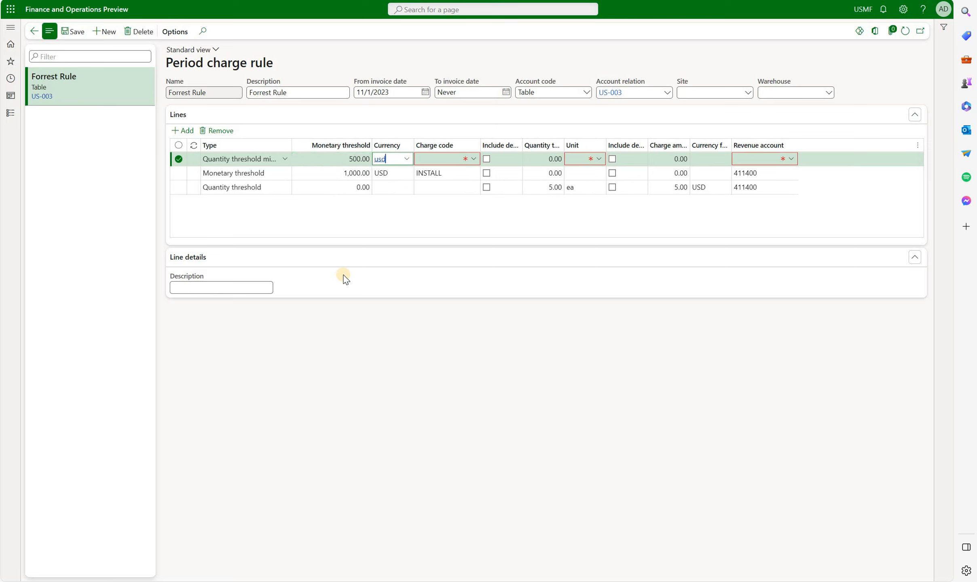
{"action": "key", "text": "Tab"}
{"action": "left_click", "coordinate": [473, 159]}
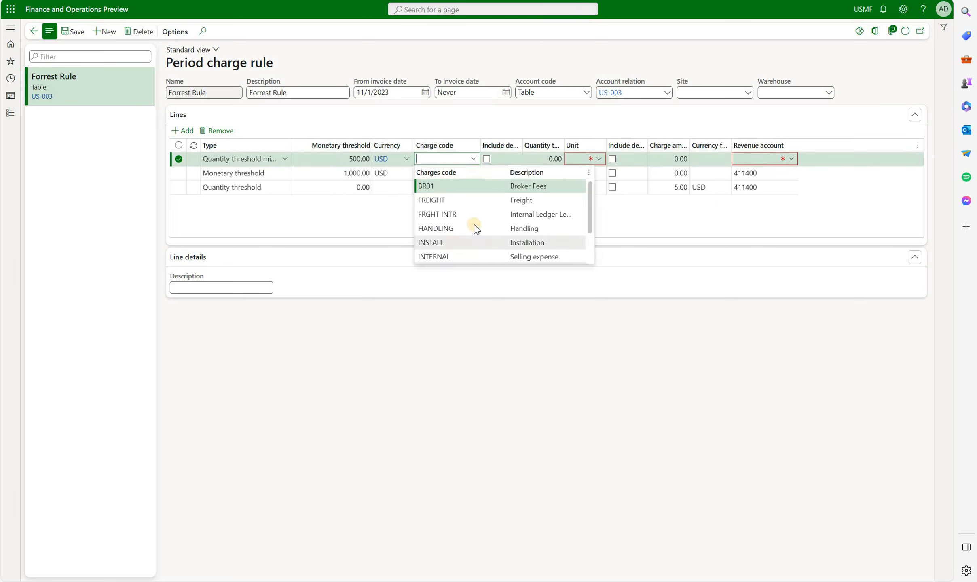
{"action": "left_click", "coordinate": [479, 242]}
Give the minimum amount line a quantity threshold of 100 in unit ea and revenue account 411400, and save the rule.
{"action": "left_click", "coordinate": [546, 158]}
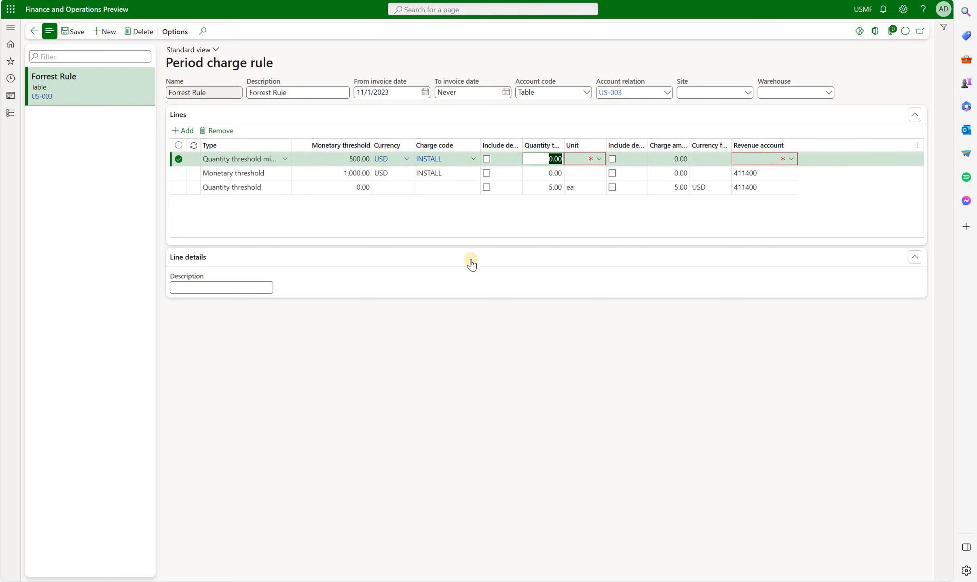
{"action": "type", "text": "100"}
{"action": "key", "text": "Tab"}
{"action": "type", "text": "ea"}
{"action": "key", "text": "Tab"}
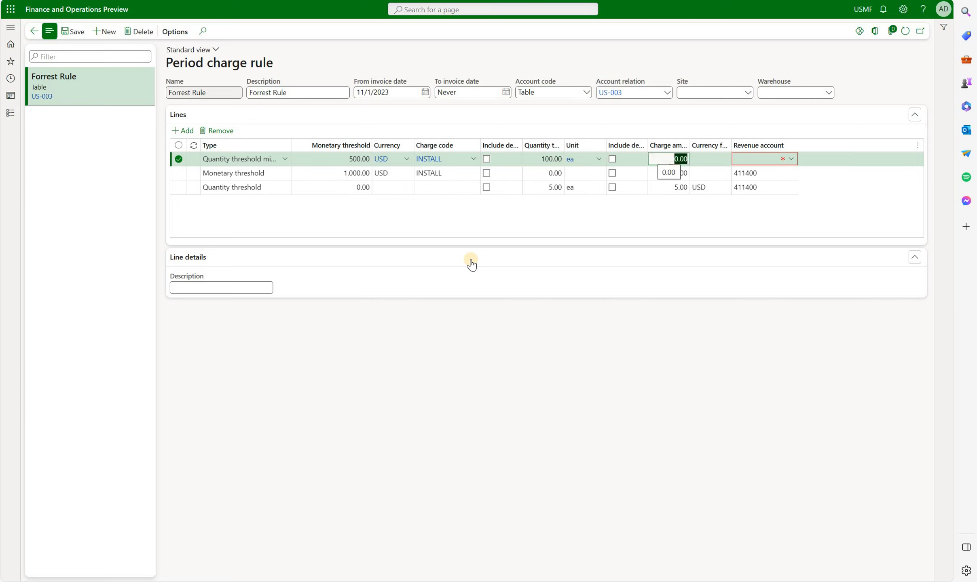
{"action": "key", "text": "Tab"}
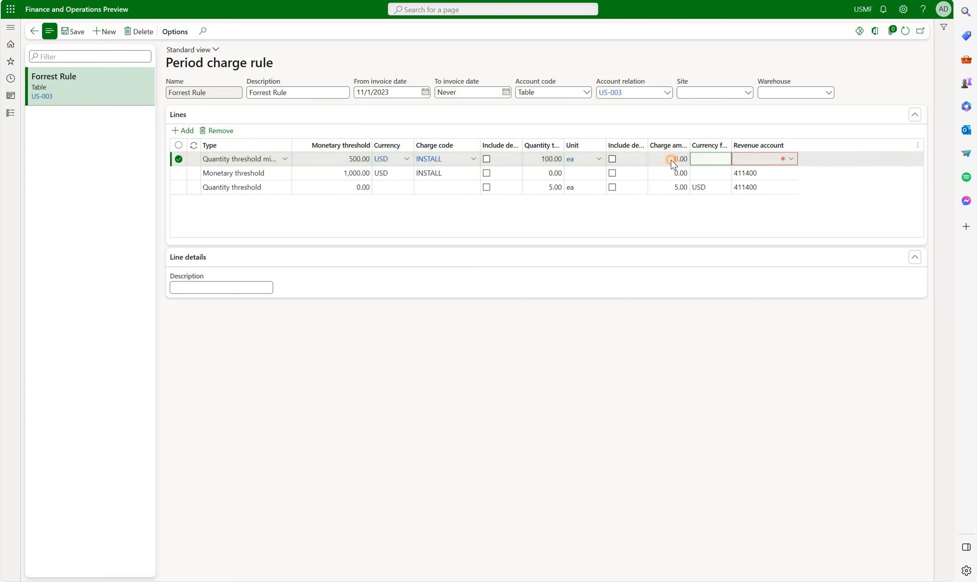
{"action": "double_click", "coordinate": [671, 160]}
{"action": "left_click", "coordinate": [754, 159]}
{"action": "left_click", "coordinate": [73, 31]}
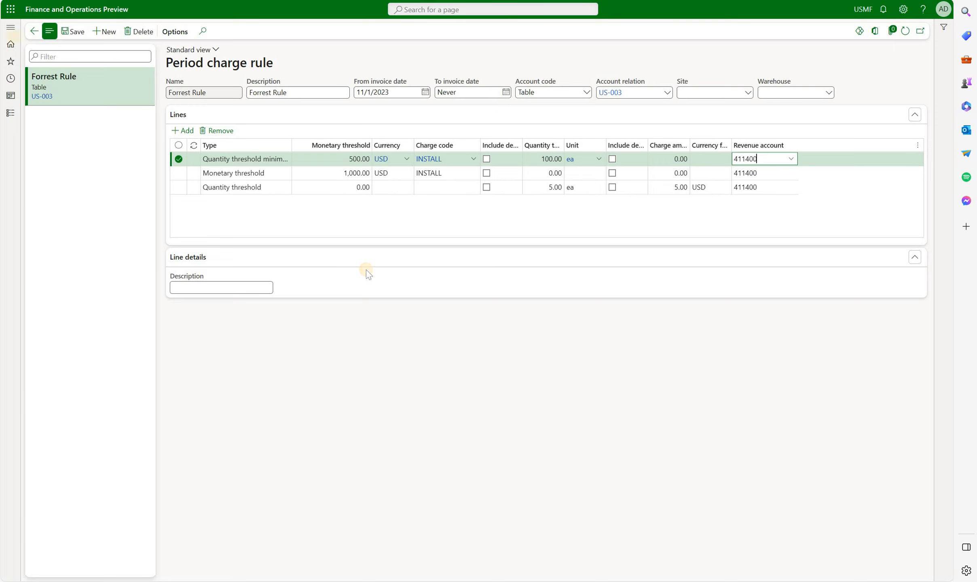
Run the period charge calculation including the minimum amount line and open the list of all free text invoices.
{"action": "left_click", "coordinate": [11, 28]}
{"action": "left_click", "coordinate": [332, 130]}
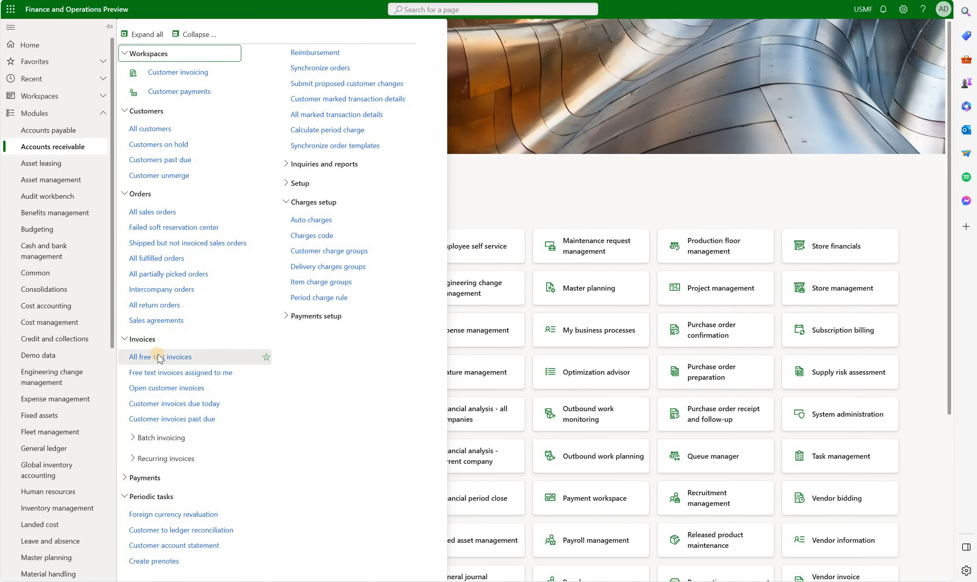
{"action": "left_click", "coordinate": [158, 354]}
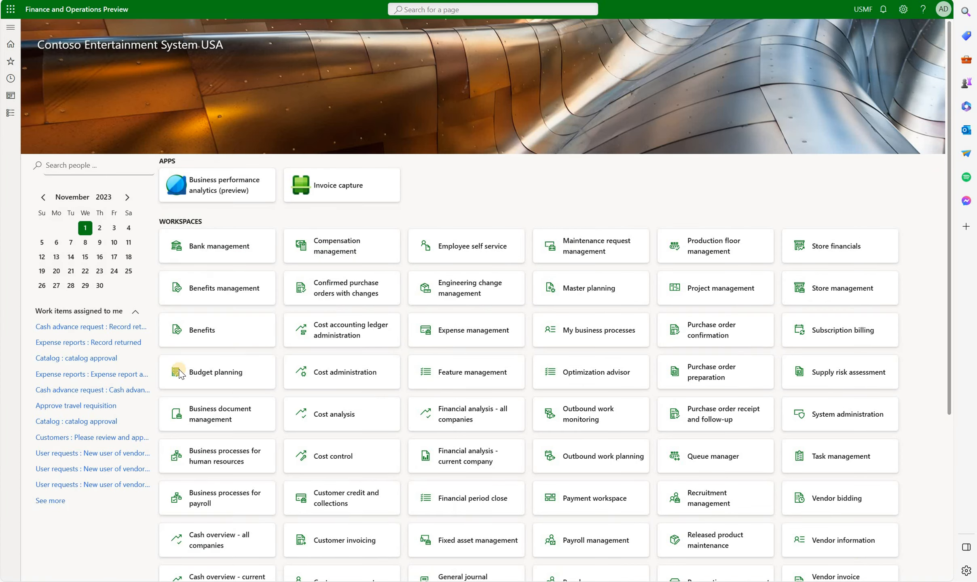
Open the third unposted free text invoice for Forest Wholesales and examine its line's unit price and main account.
{"action": "left_click", "coordinate": [76, 220]}
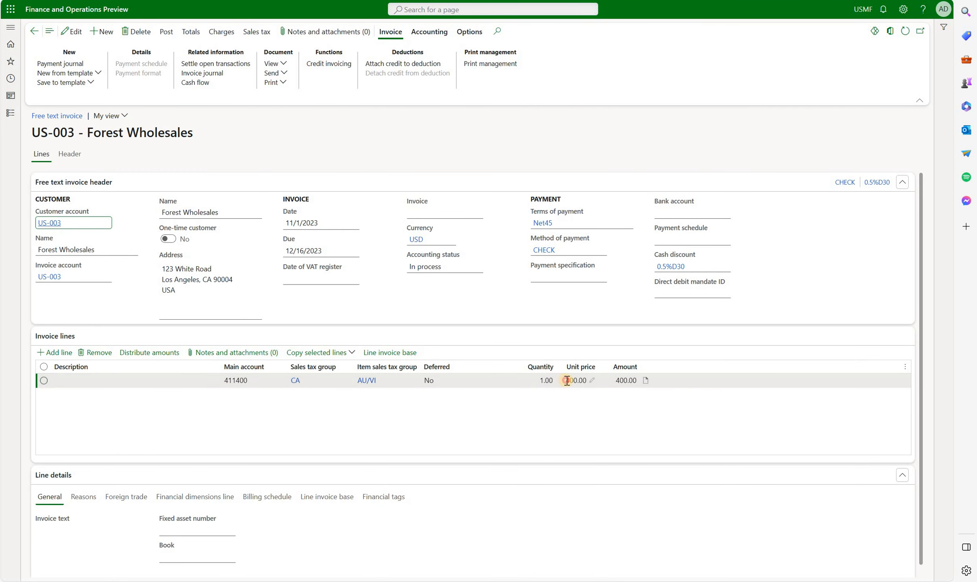
{"action": "left_click", "coordinate": [572, 382]}
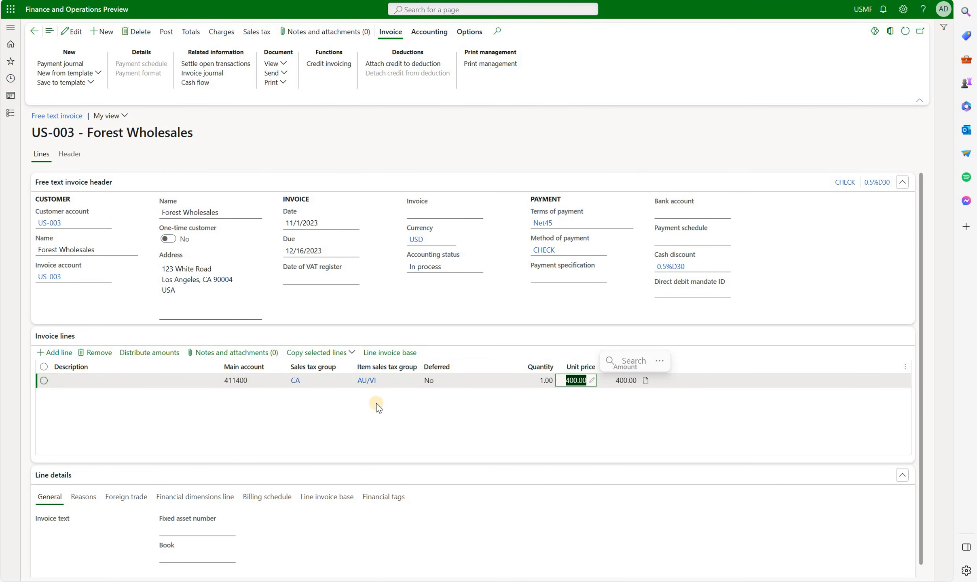
{"action": "left_click", "coordinate": [239, 381]}
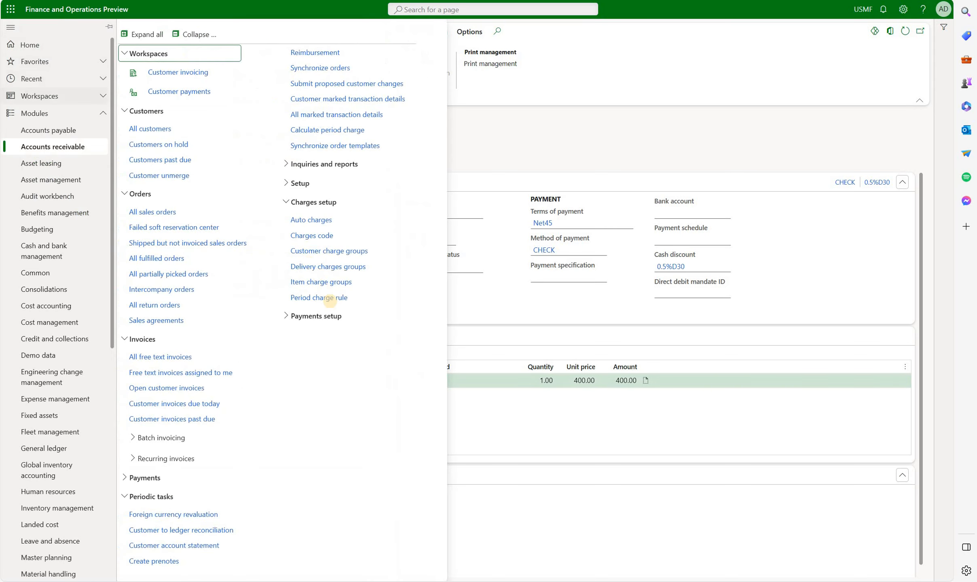
Create a period charge rule named Forrest 2 with the Forest Wholesales customer as account relation and try to save it.
{"action": "left_click", "coordinate": [332, 301]}
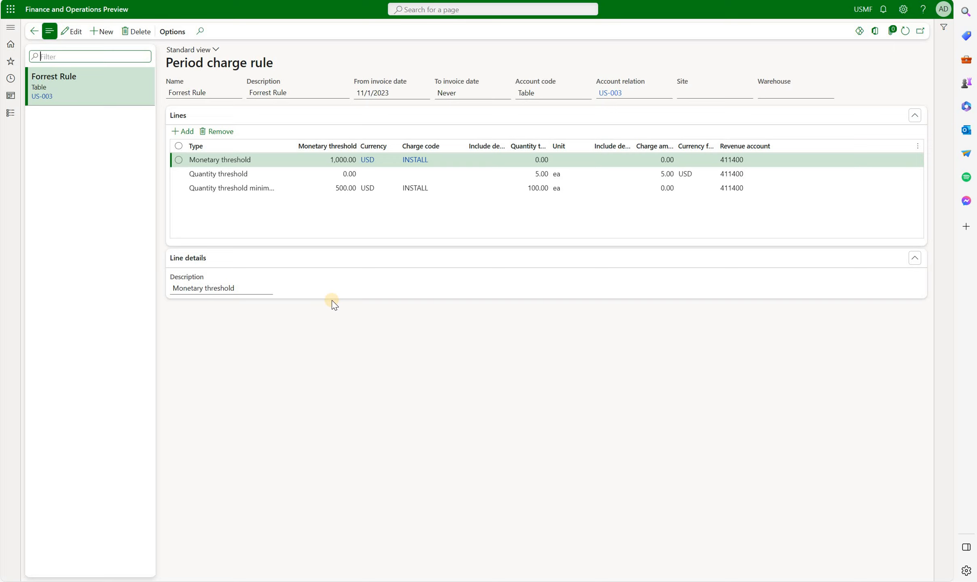
{"action": "left_click", "coordinate": [102, 32]}
{"action": "type", "text": "Forres"}
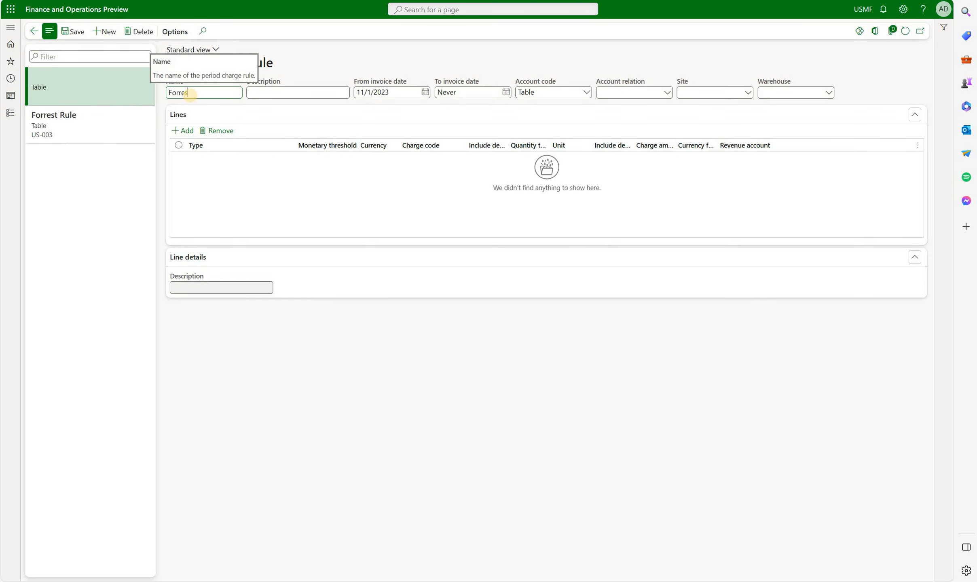
{"action": "type", "text": "t 2"}
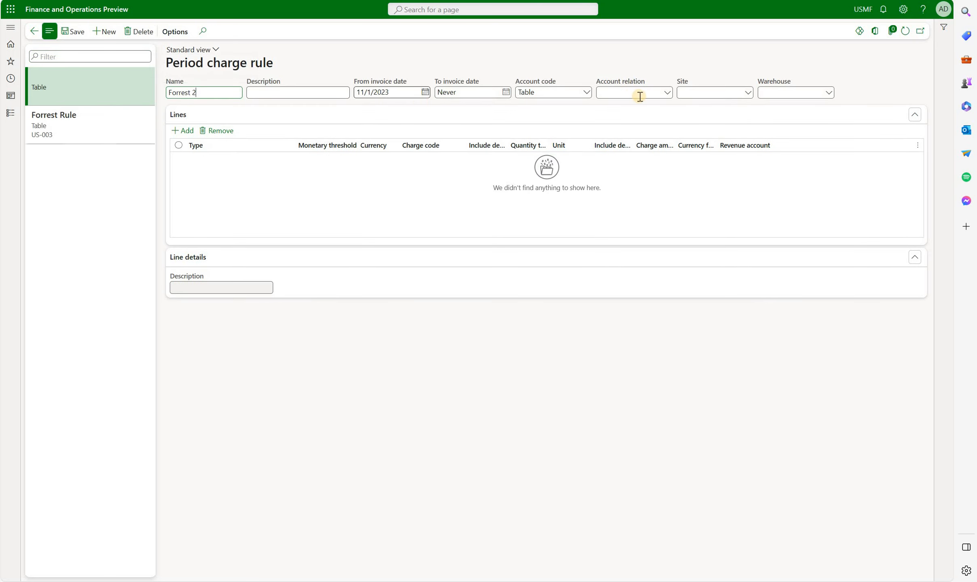
{"action": "left_click", "coordinate": [668, 94]}
{"action": "left_click", "coordinate": [614, 149]}
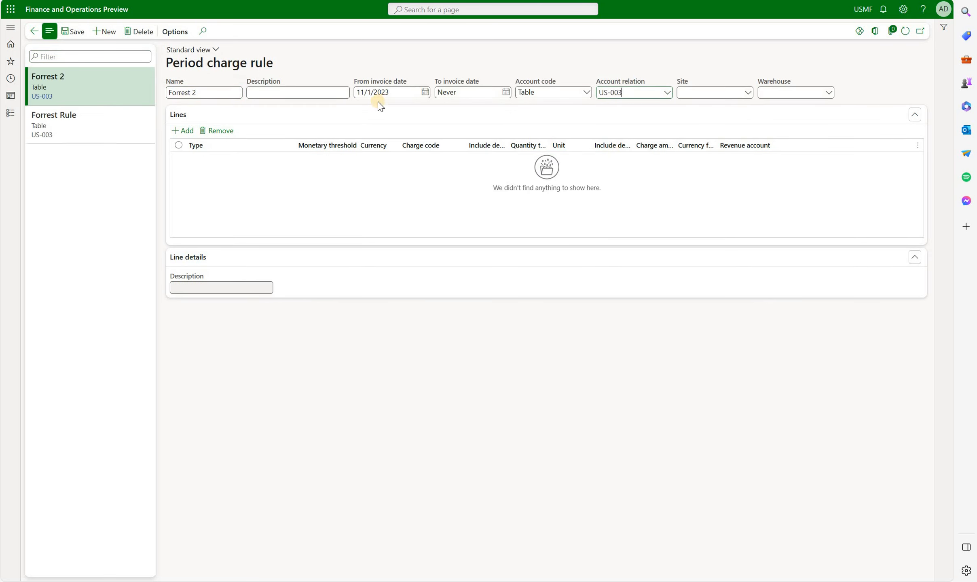
{"action": "left_click", "coordinate": [80, 33]}
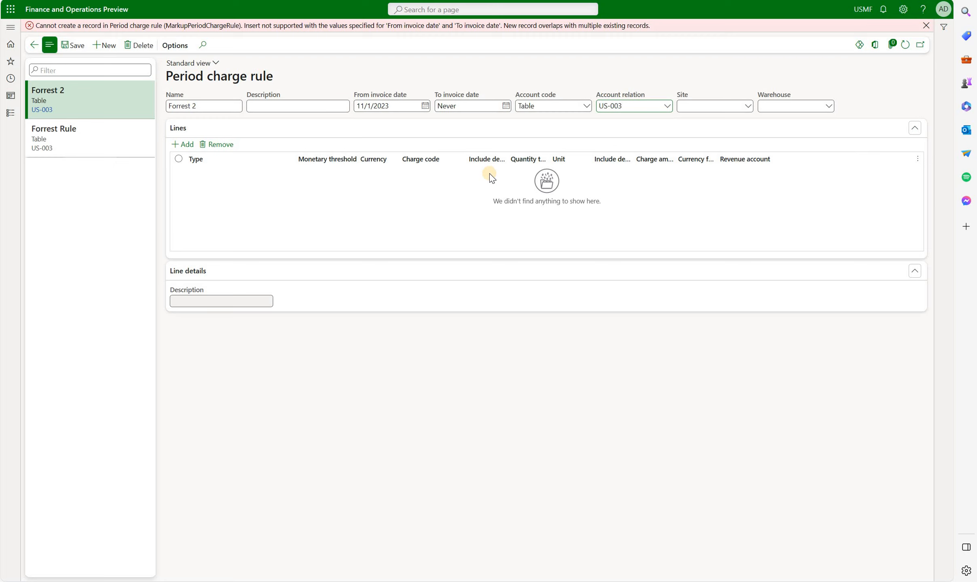
Set the Forrest 2 rule's from invoice date to 12/1/2023 and save it, accepting the adjustment of effective dates.
{"action": "left_click", "coordinate": [425, 105]}
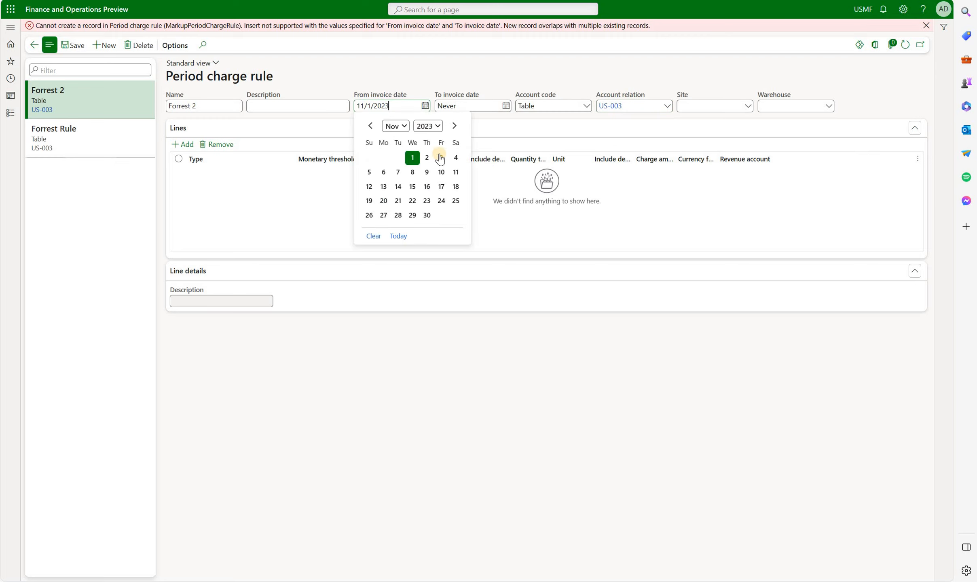
{"action": "left_click", "coordinate": [454, 125]}
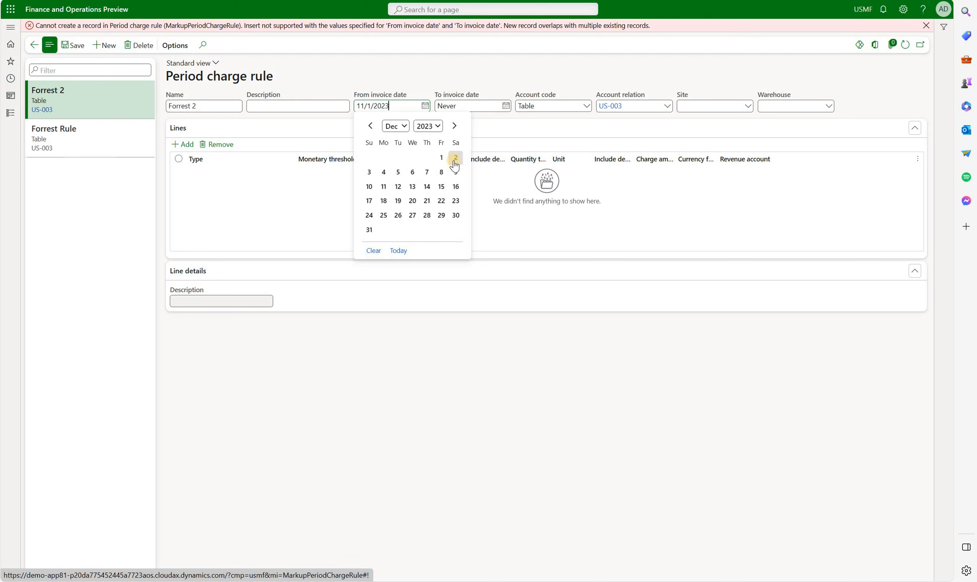
{"action": "left_click", "coordinate": [441, 158]}
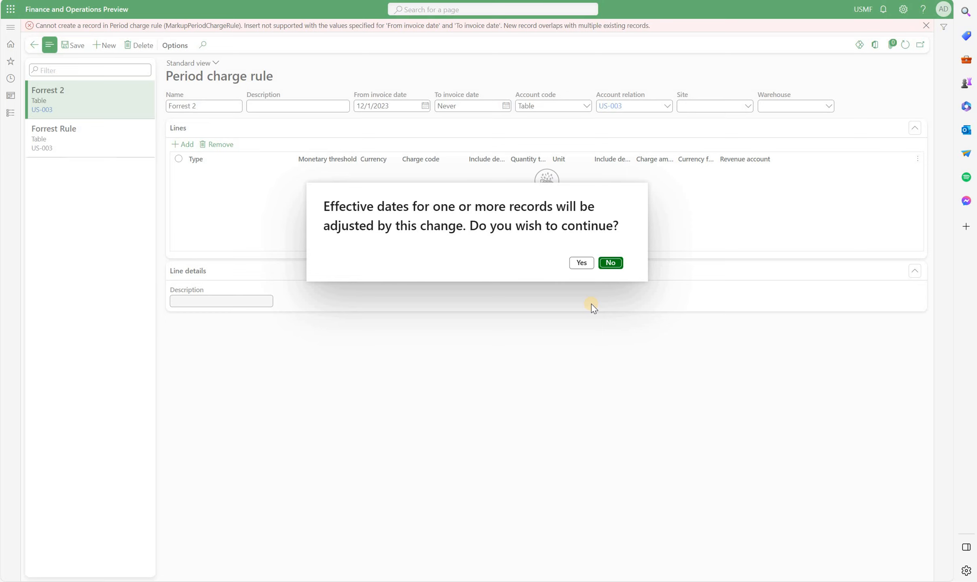
{"action": "left_click", "coordinate": [581, 263]}
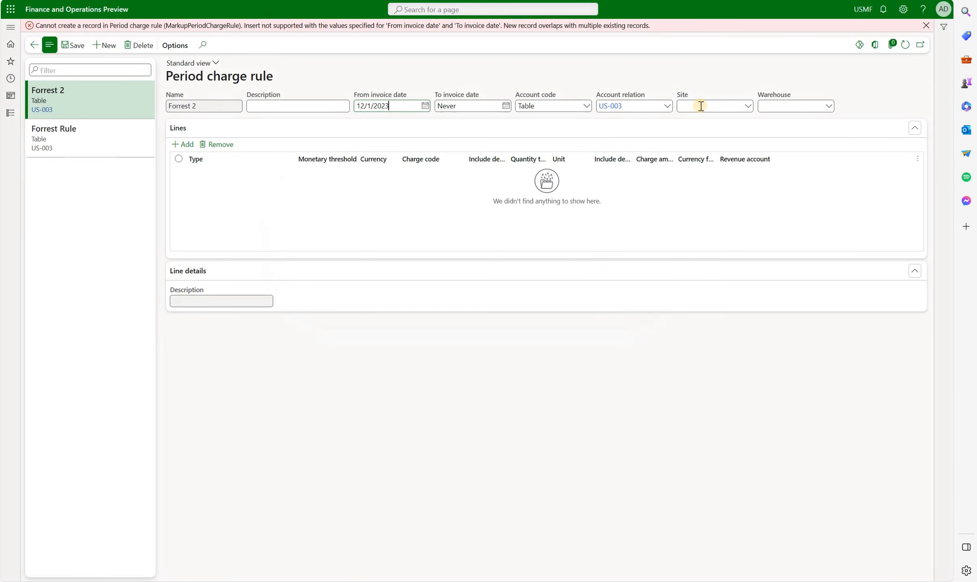
{"action": "left_click", "coordinate": [926, 25]}
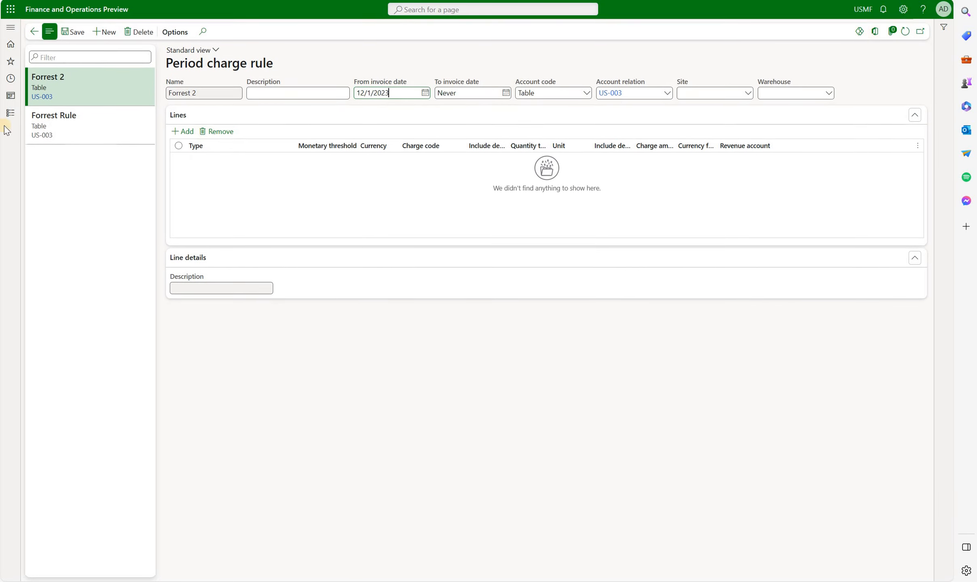
Select the Forrest Rule period charge rule and examine its to invoice date.
{"action": "left_click", "coordinate": [66, 123]}
{"action": "left_click_drag", "start_coordinate": [488, 92], "coordinate": [438, 92]}
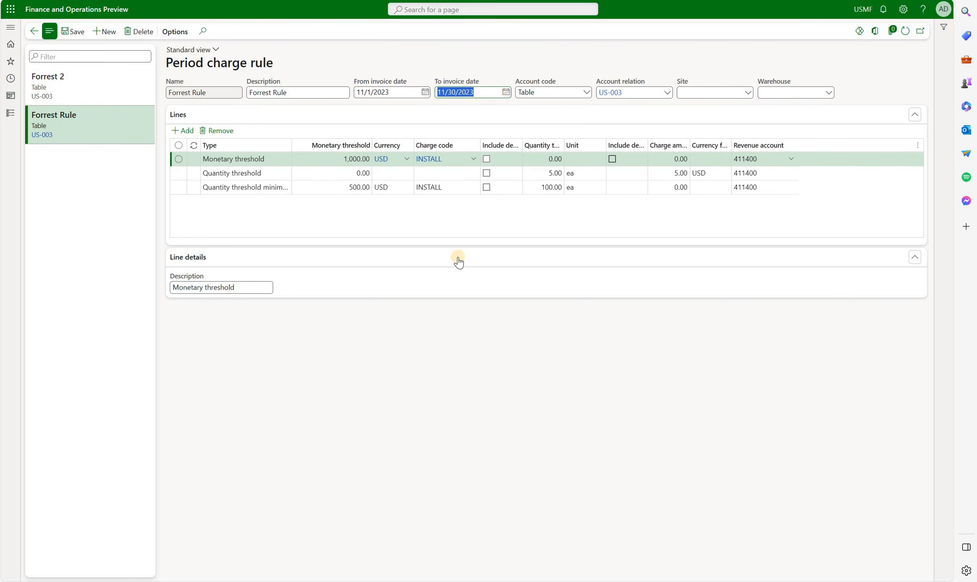